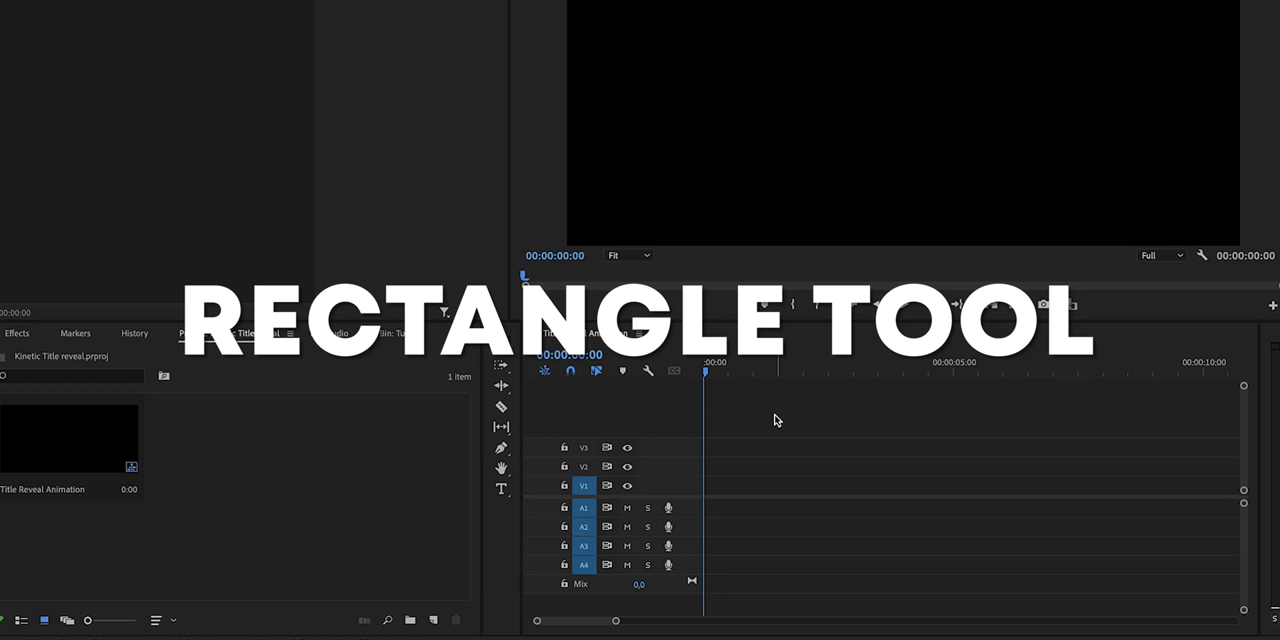
Step: Draw a thin horizontal bar about 1520 by 16.5 across the middle of the frame with the Rectangle tool
left_click(501, 448)
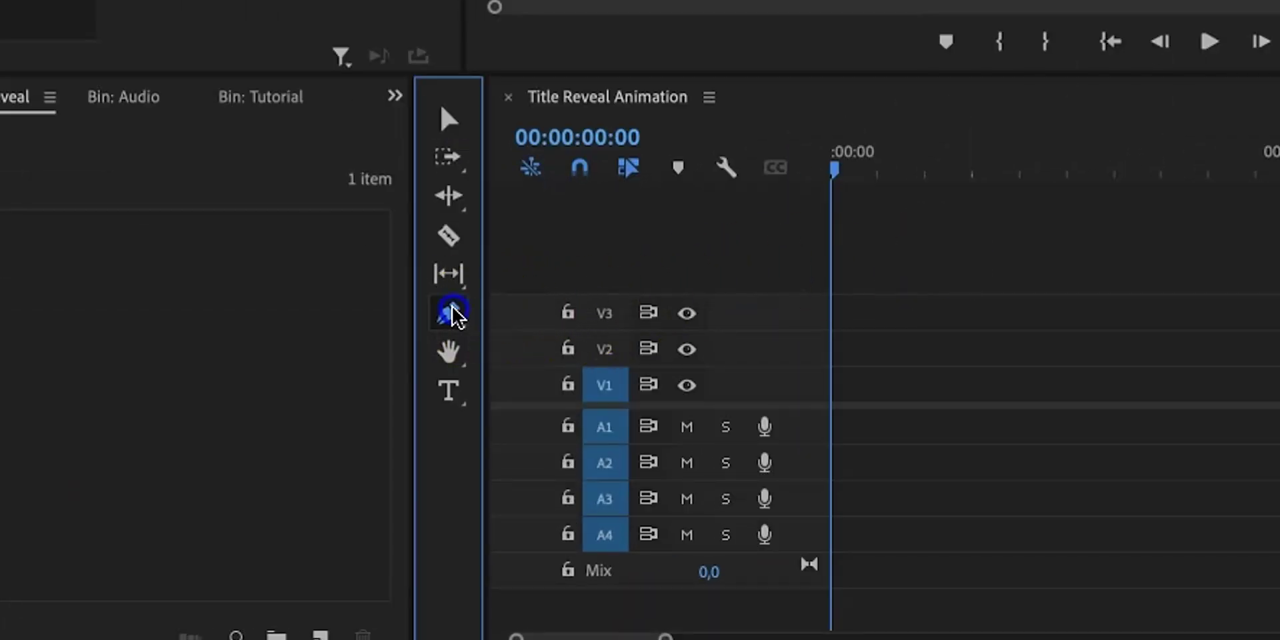
left_click(574, 342)
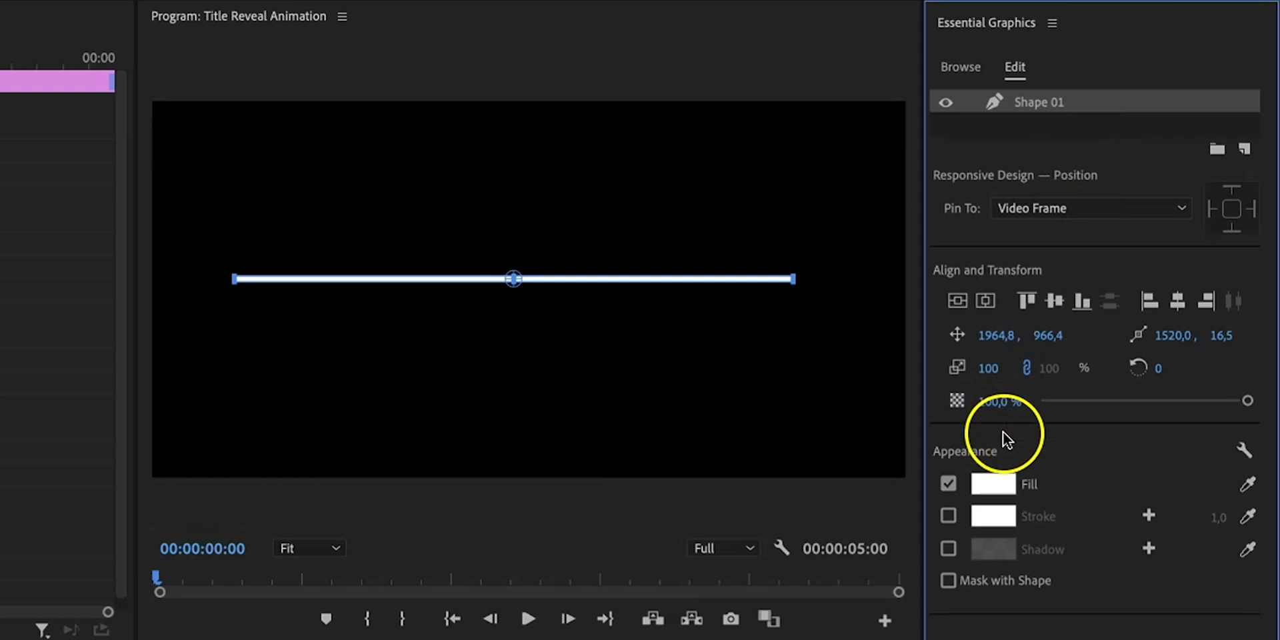
Step: Change the bar's fill to the solid yellow FFD200
left_click(987, 360)
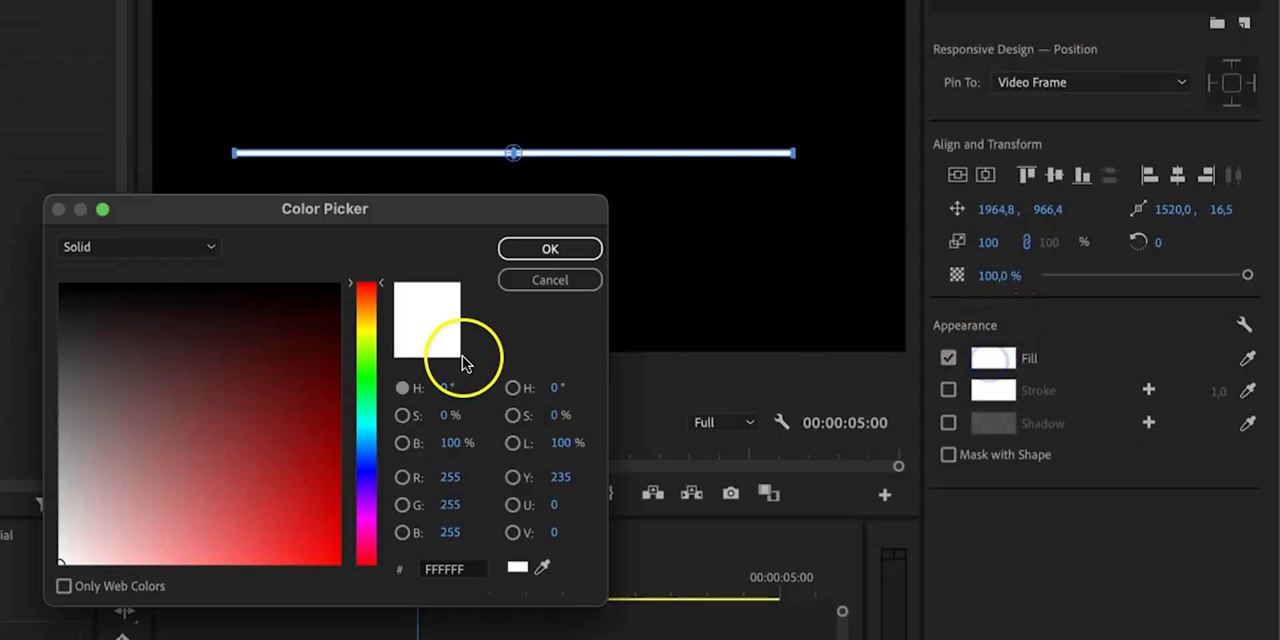
left_click(367, 320)
left_click(339, 564)
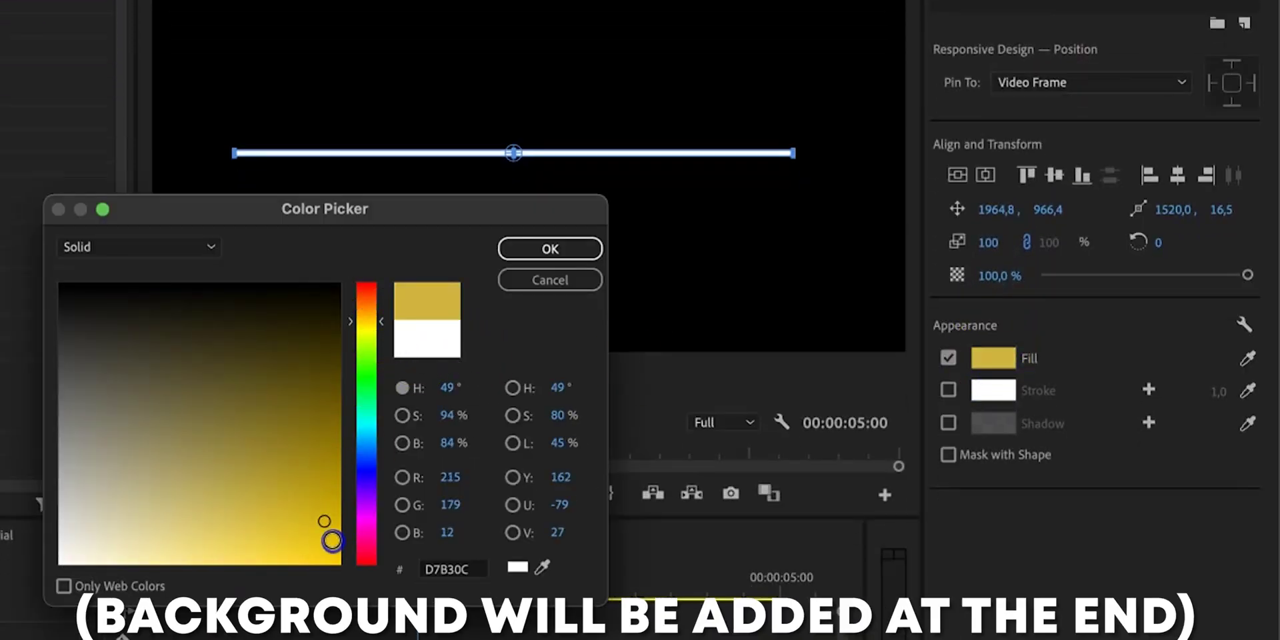
left_click(539, 254)
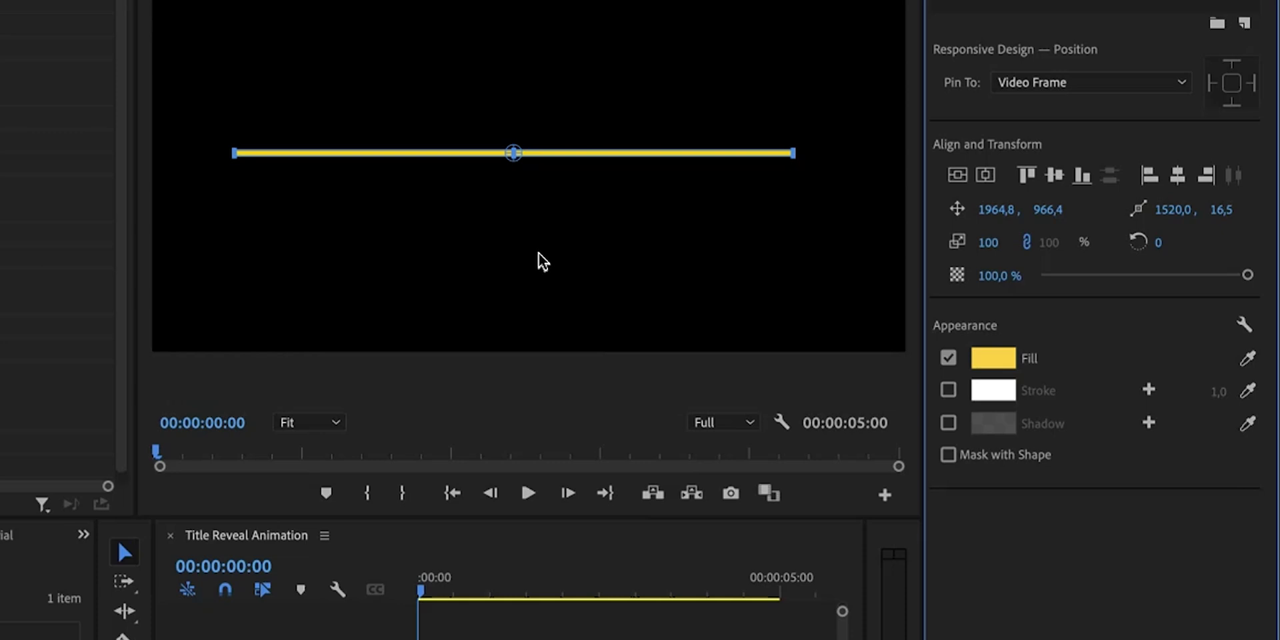
Step: Enable the bar's stroke and copy the hex code FFD200 from its fill colour
left_click(949, 390)
left_click(950, 390)
left_click(1007, 390)
left_click(1006, 364)
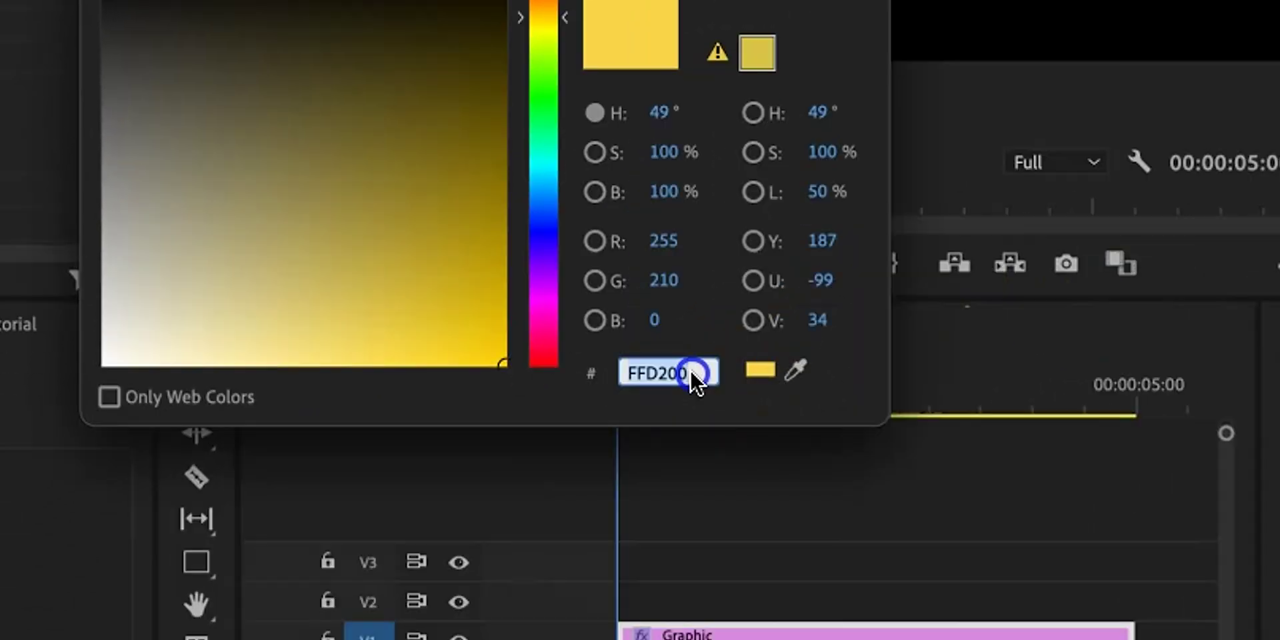
key("ctrl+c")
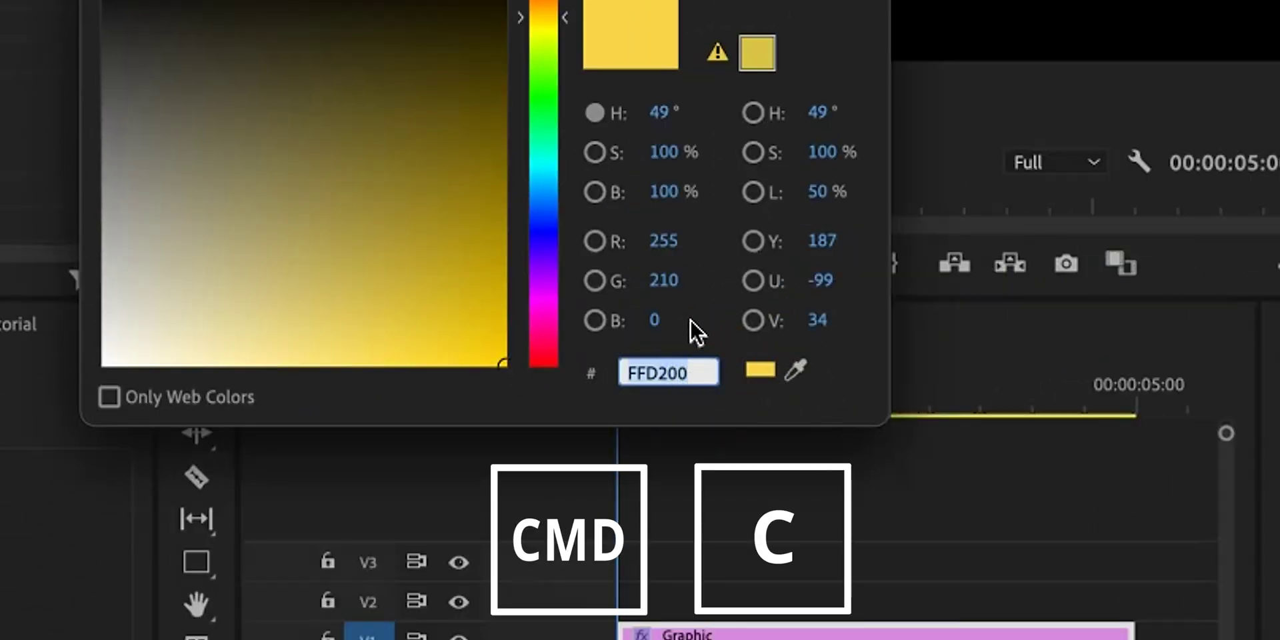
left_click(807, 0)
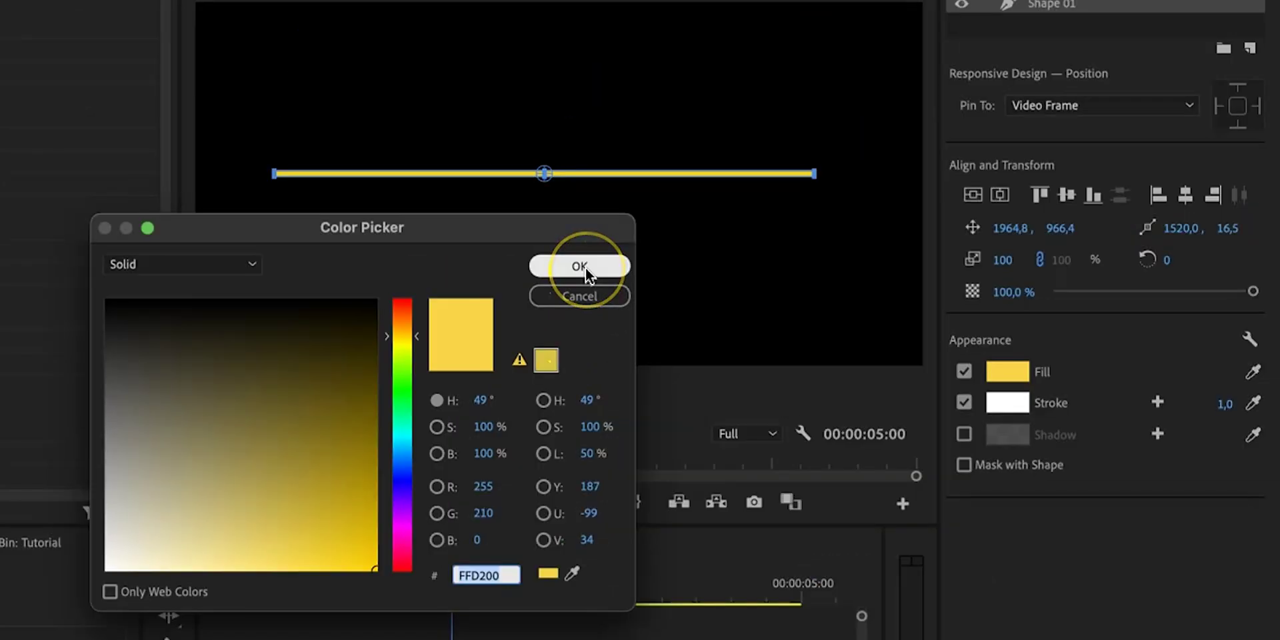
Step: Set the bar's stroke colour to the copied hex code FFD200
left_click(1007, 403)
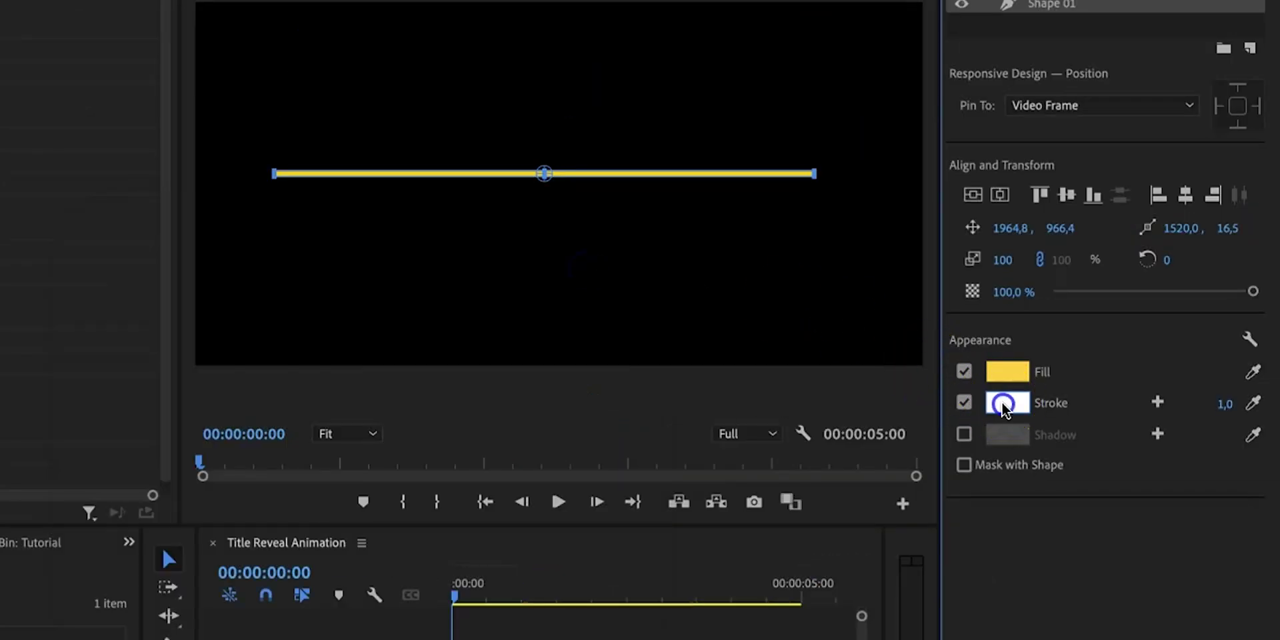
left_click(508, 554)
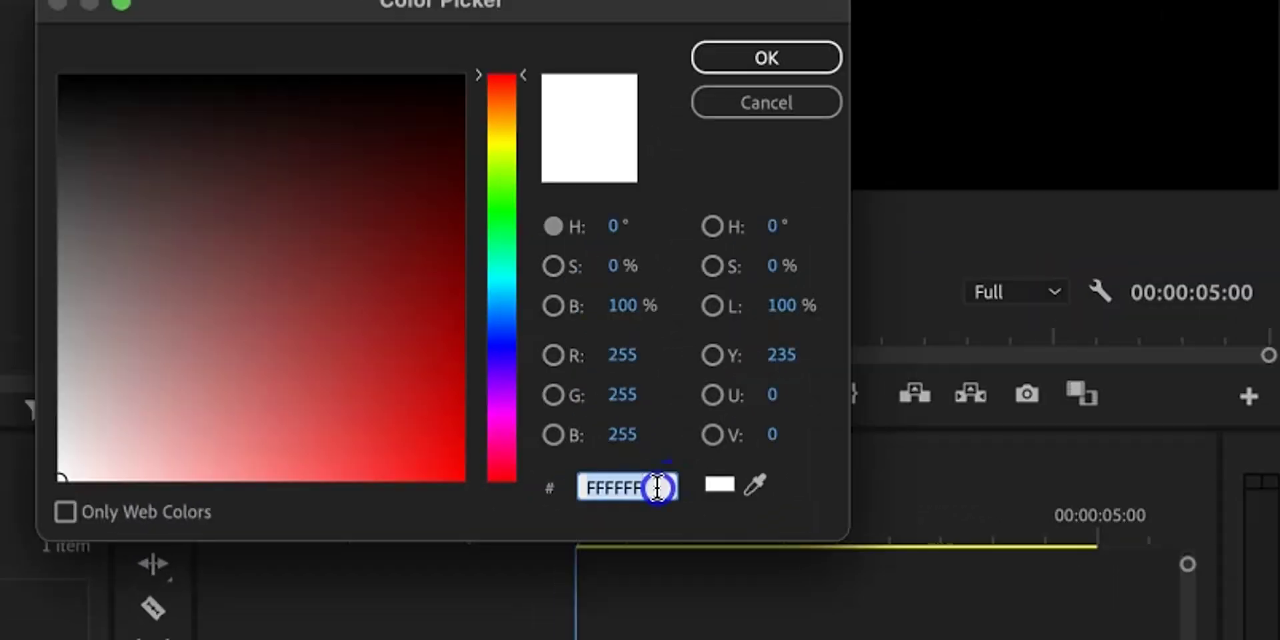
key("ctrl+v")
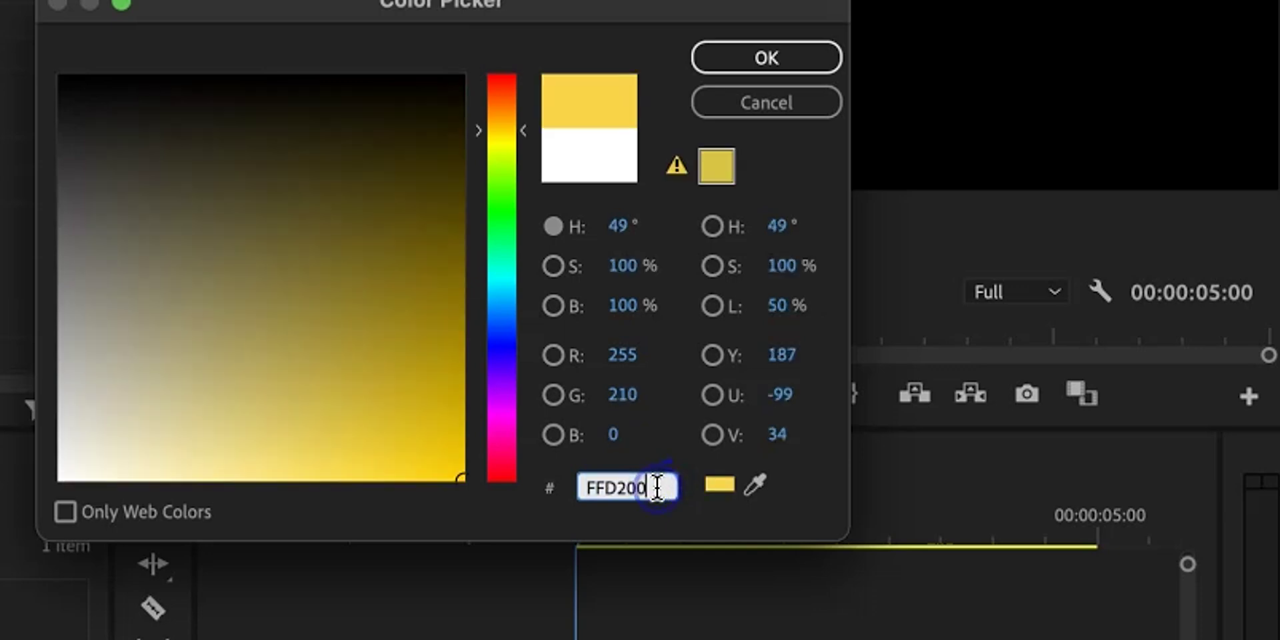
left_click(747, 59)
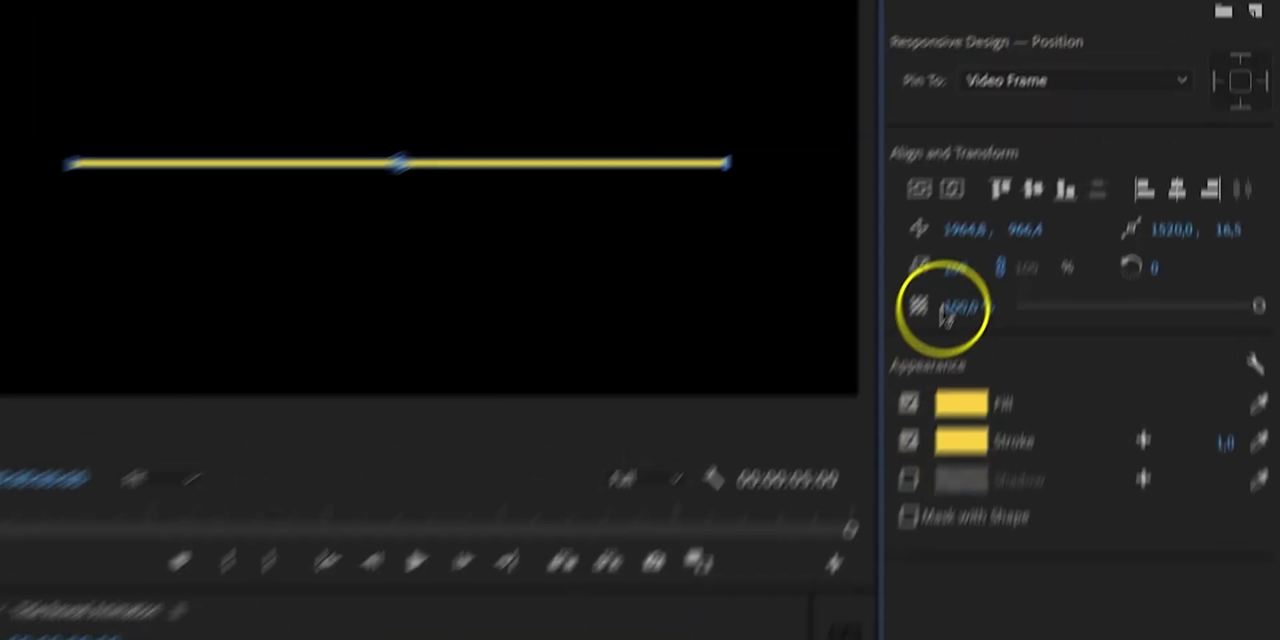
Step: Centre the bar both vertically and horizontally in the video frame
left_click(954, 191)
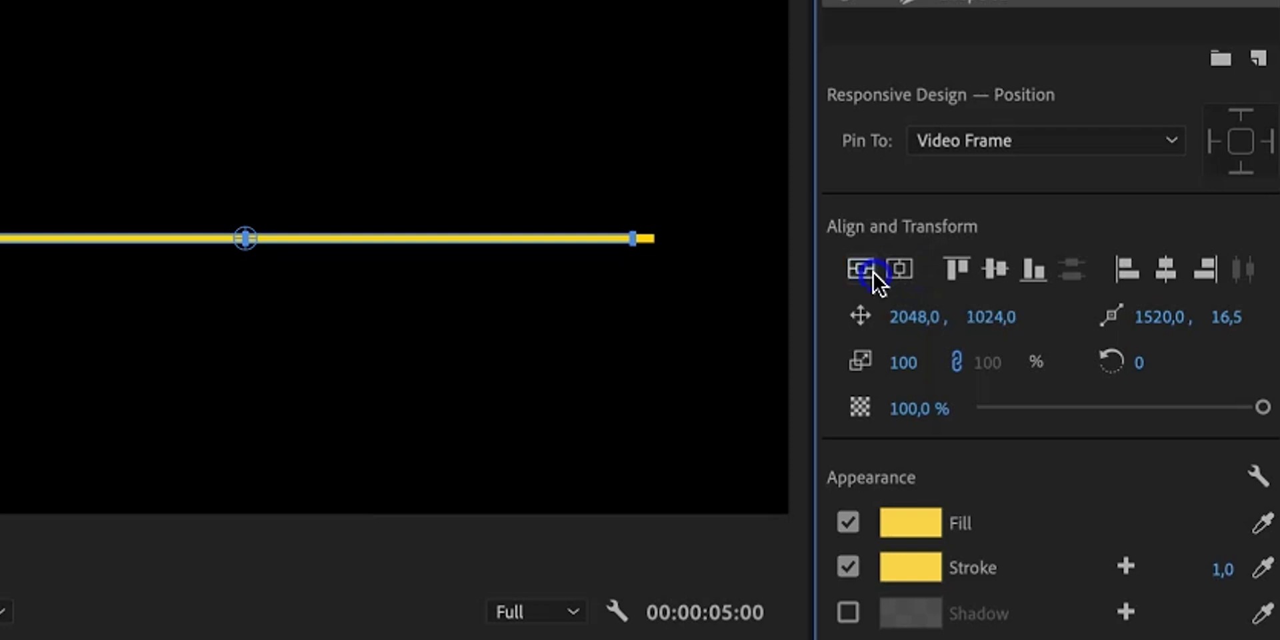
left_click(874, 271)
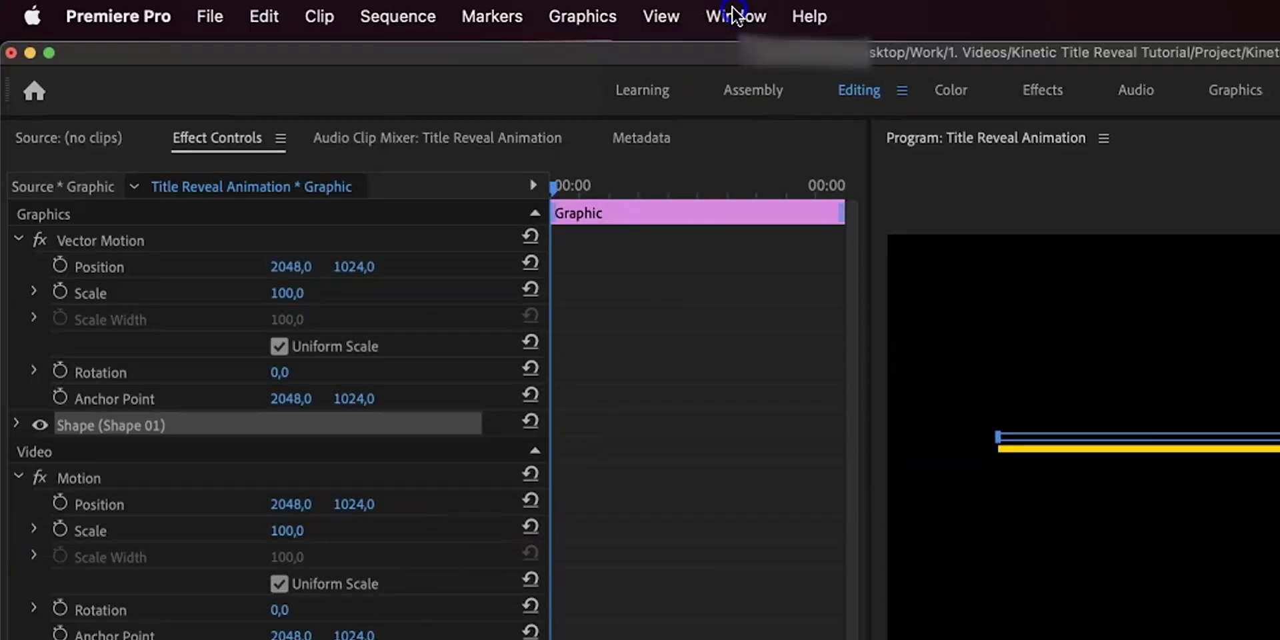
Step: Search the effects for "CROP" and apply the Crop video effect to the graphic clip on V1
left_click(737, 14)
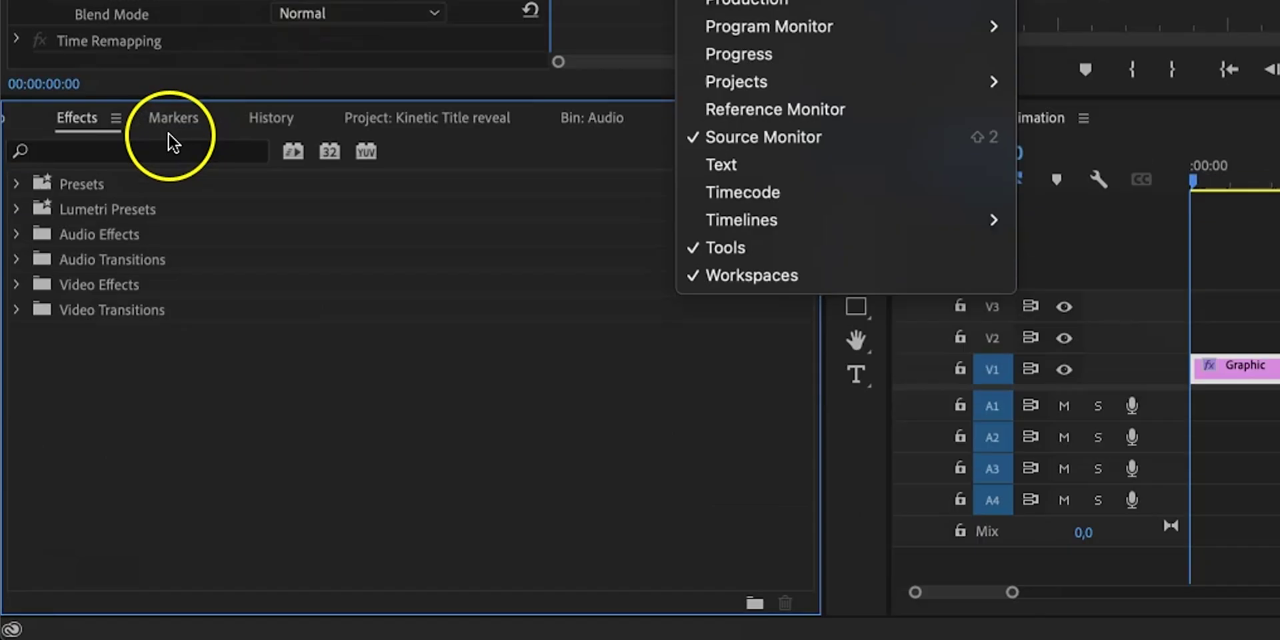
left_click(158, 153)
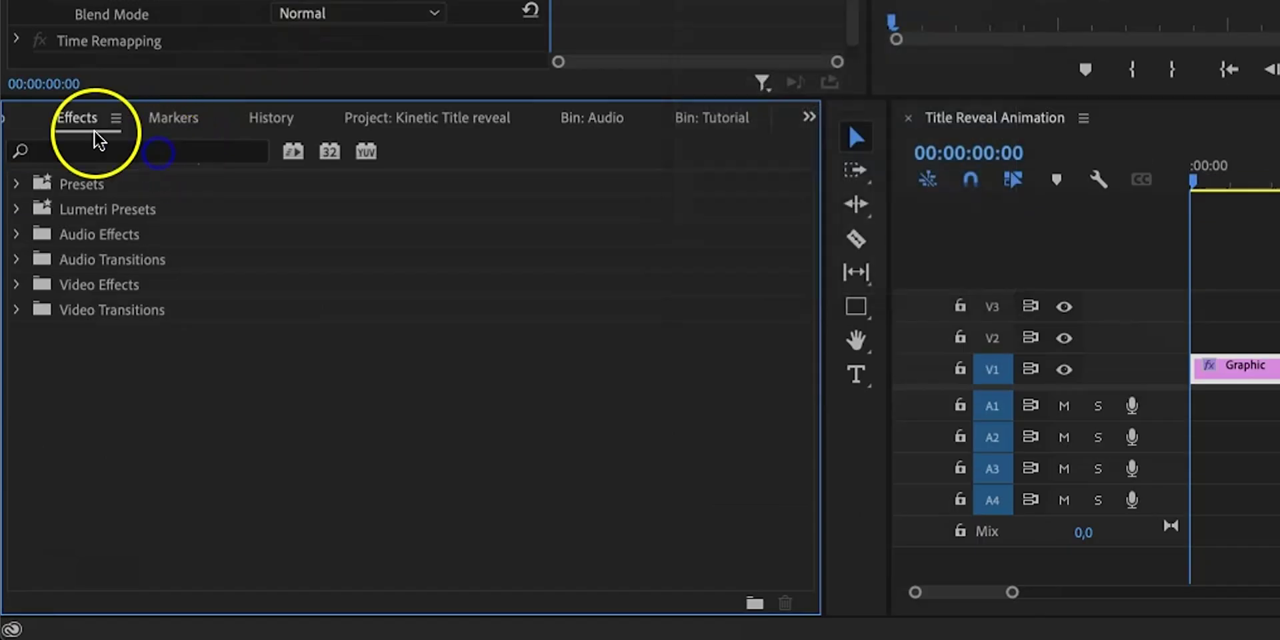
left_click(77, 153)
type("CROP")
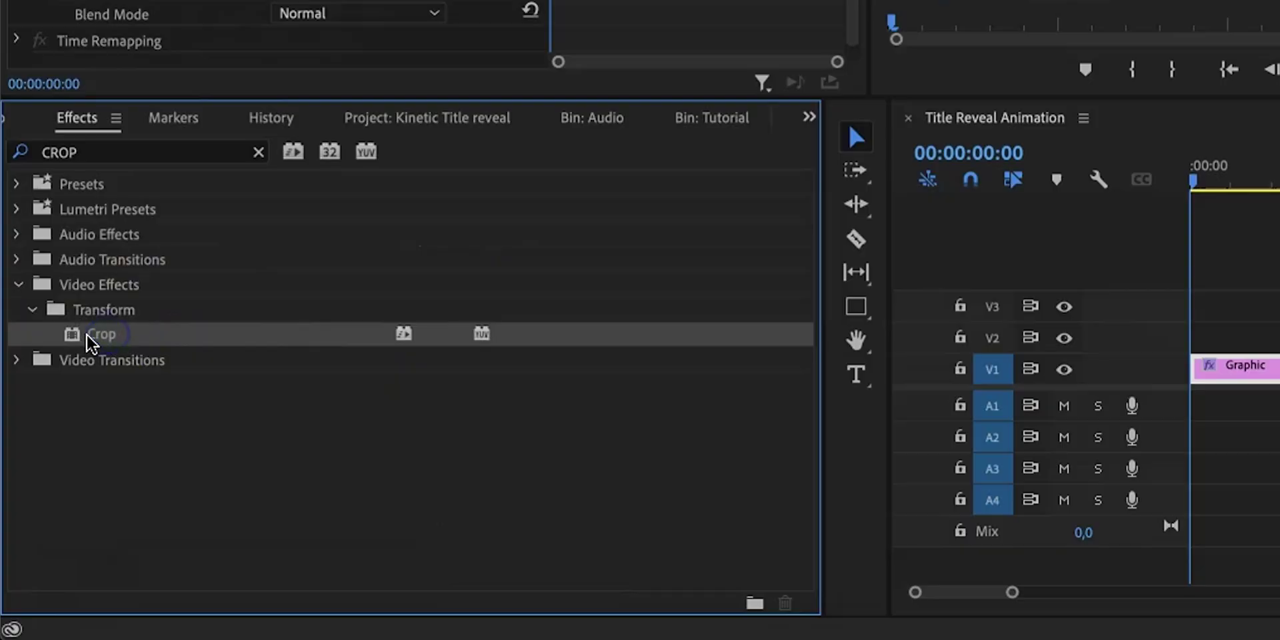
left_click_drag(91, 343, 1210, 365)
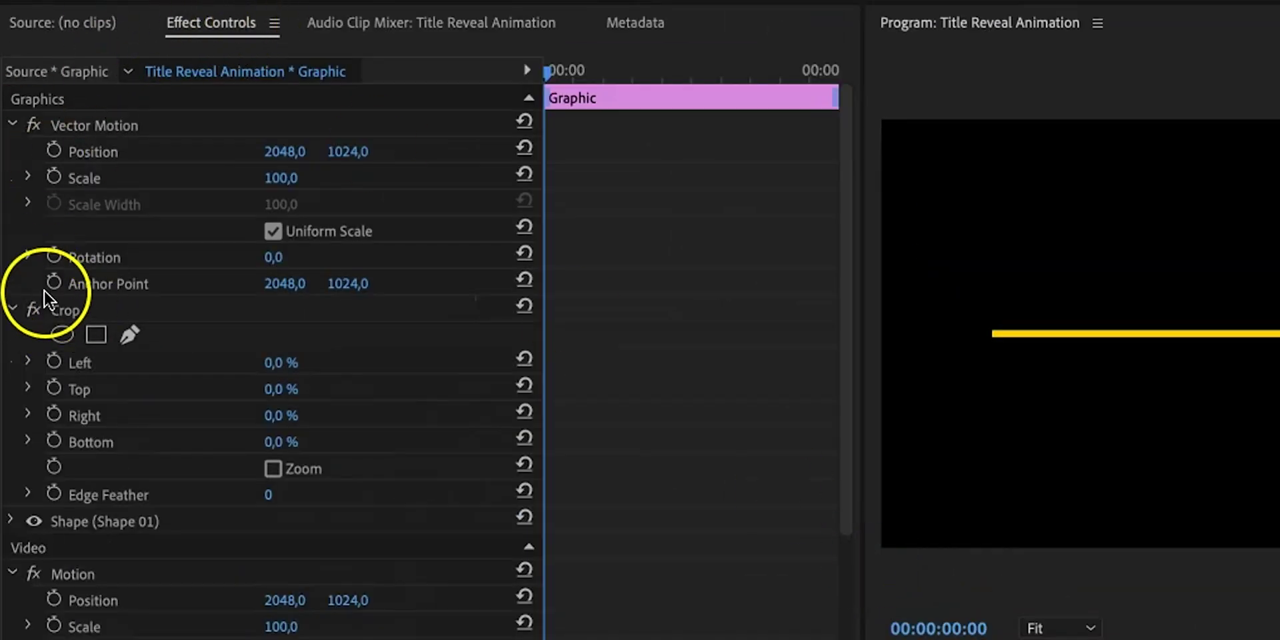
Step: Start keyframing the Crop effect's Right value at the clip's first frame and set it to 100%
left_click(74, 311)
left_click(80, 415)
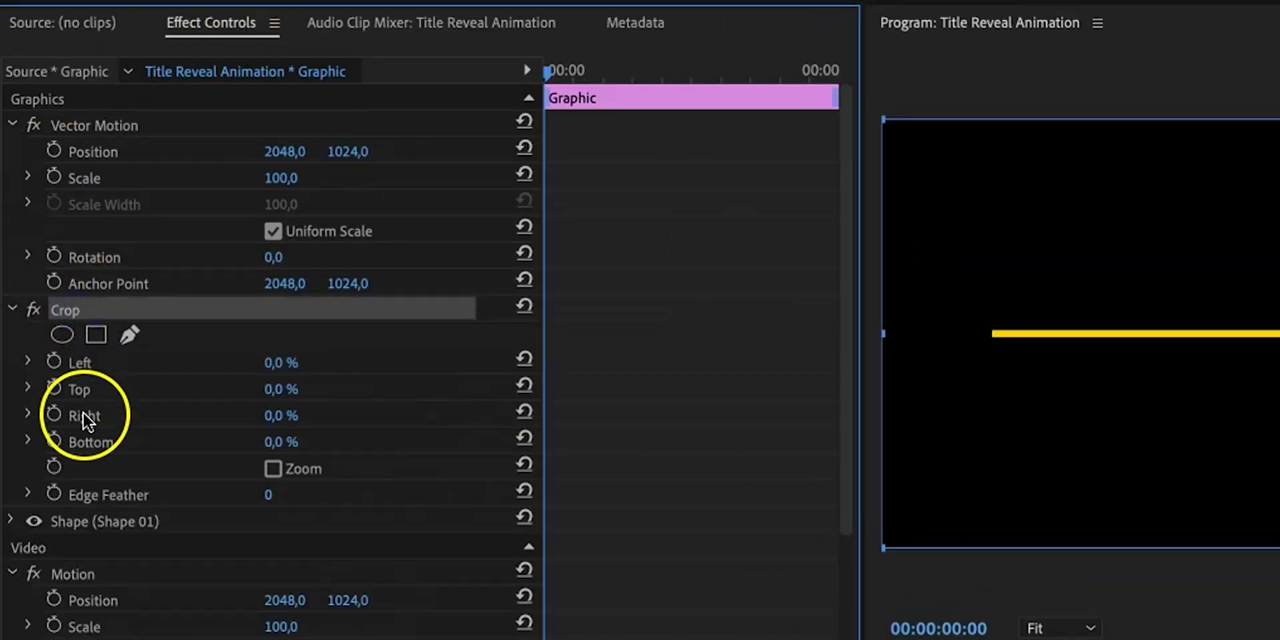
left_click(55, 414)
left_click(274, 415)
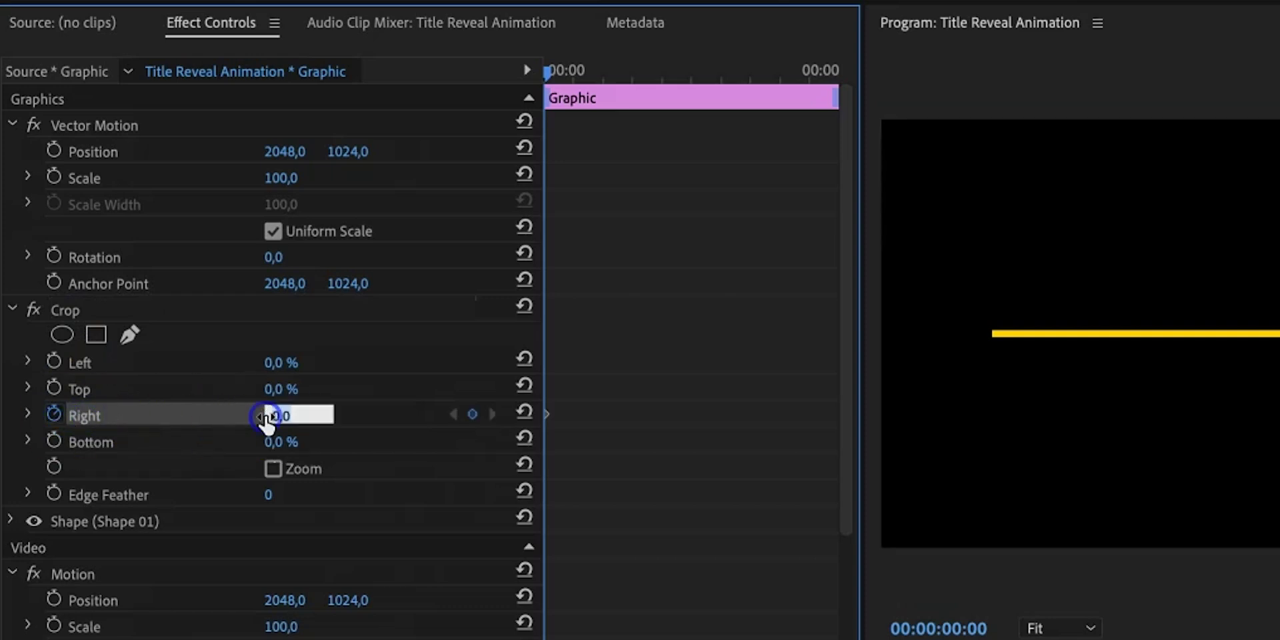
type("100")
key("Return")
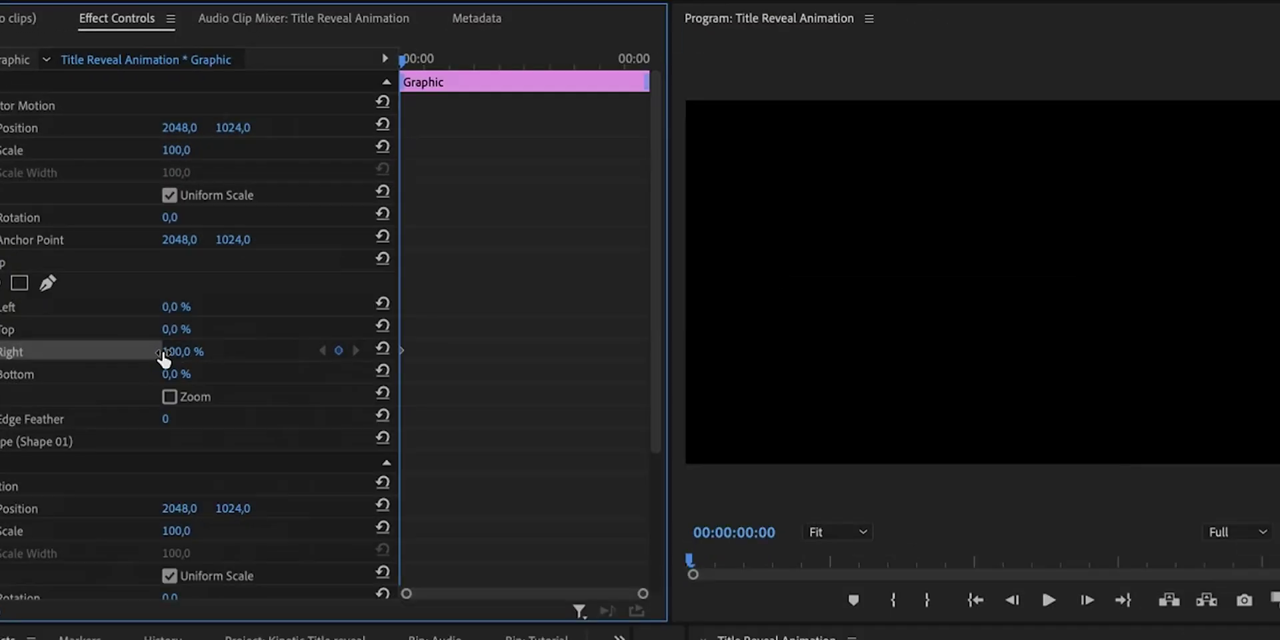
Step: Add a second Right crop keyframe of 0% at 00:00:00:18
left_click_drag(402, 58, 439, 62)
left_click(182, 351)
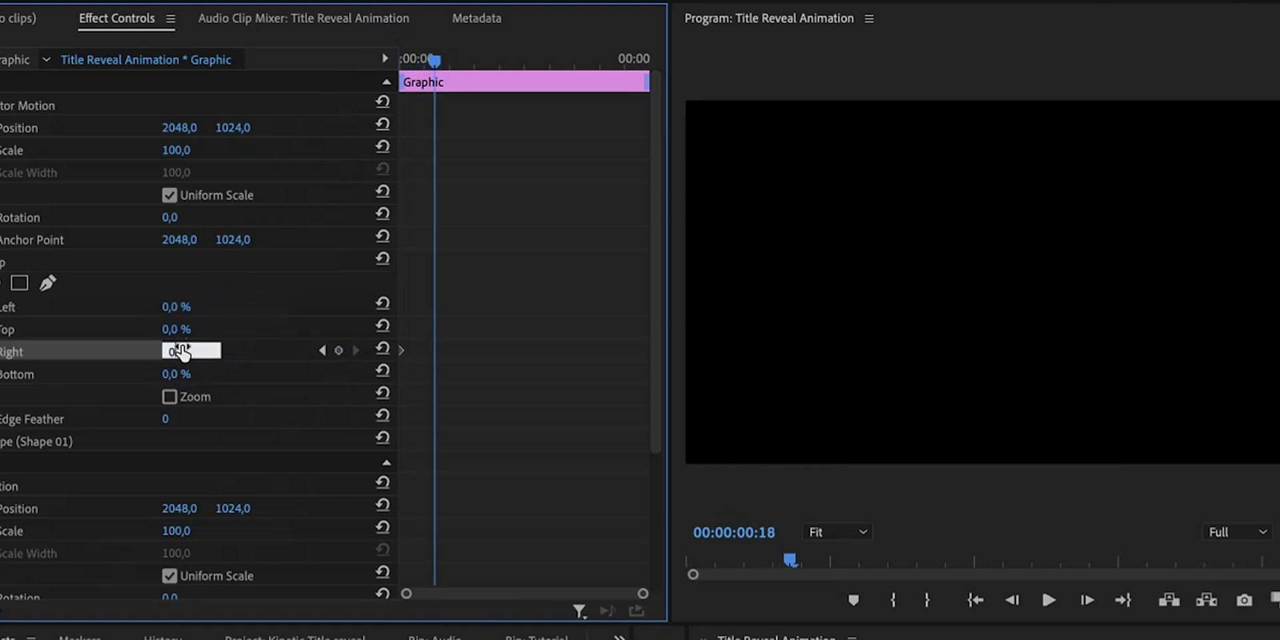
type("0")
key("Return")
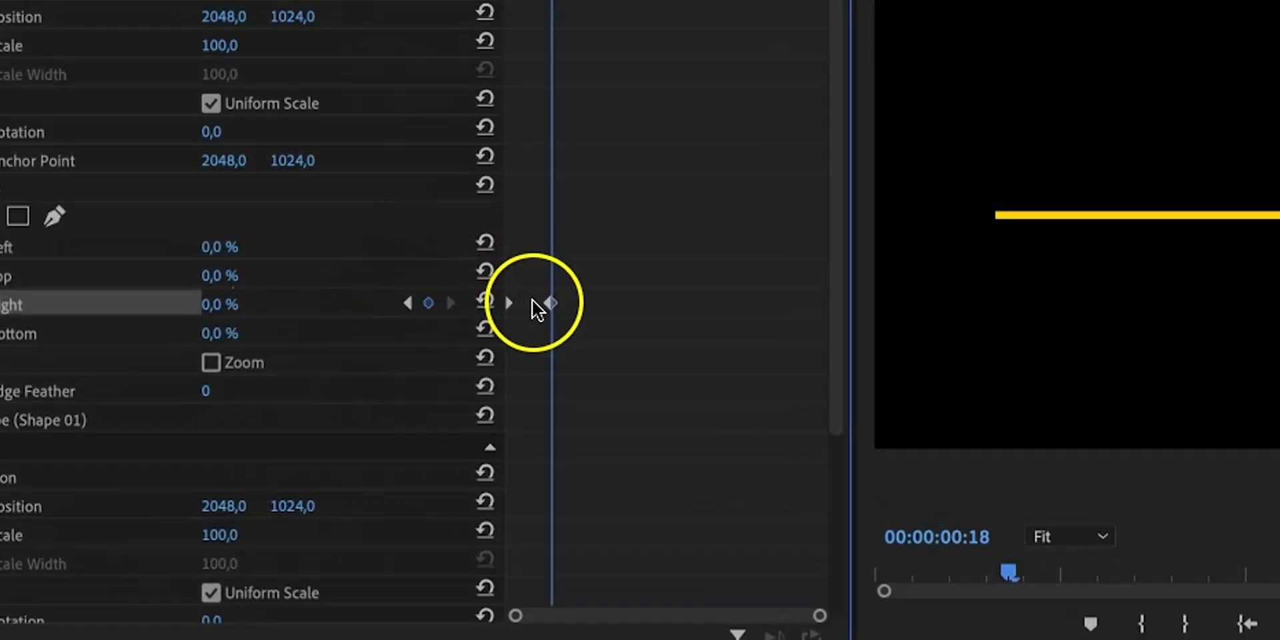
Step: Play the bar's crop reveal from the beginning of the clip to check its motion
right_click(549, 302)
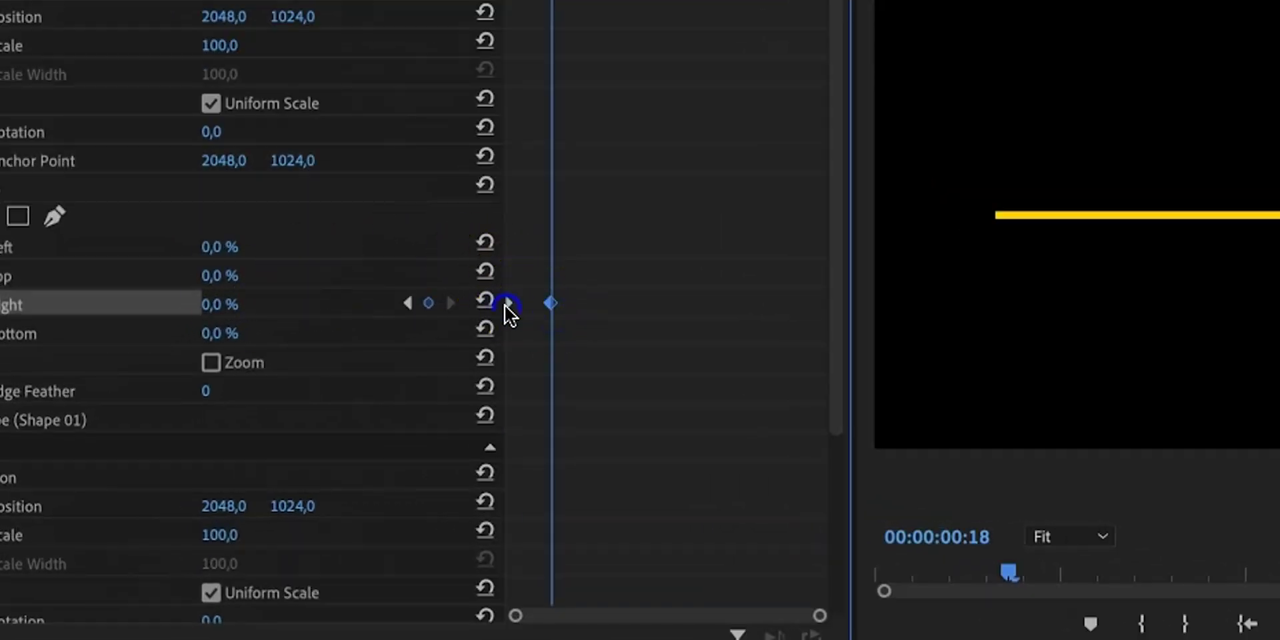
left_click(564, 327)
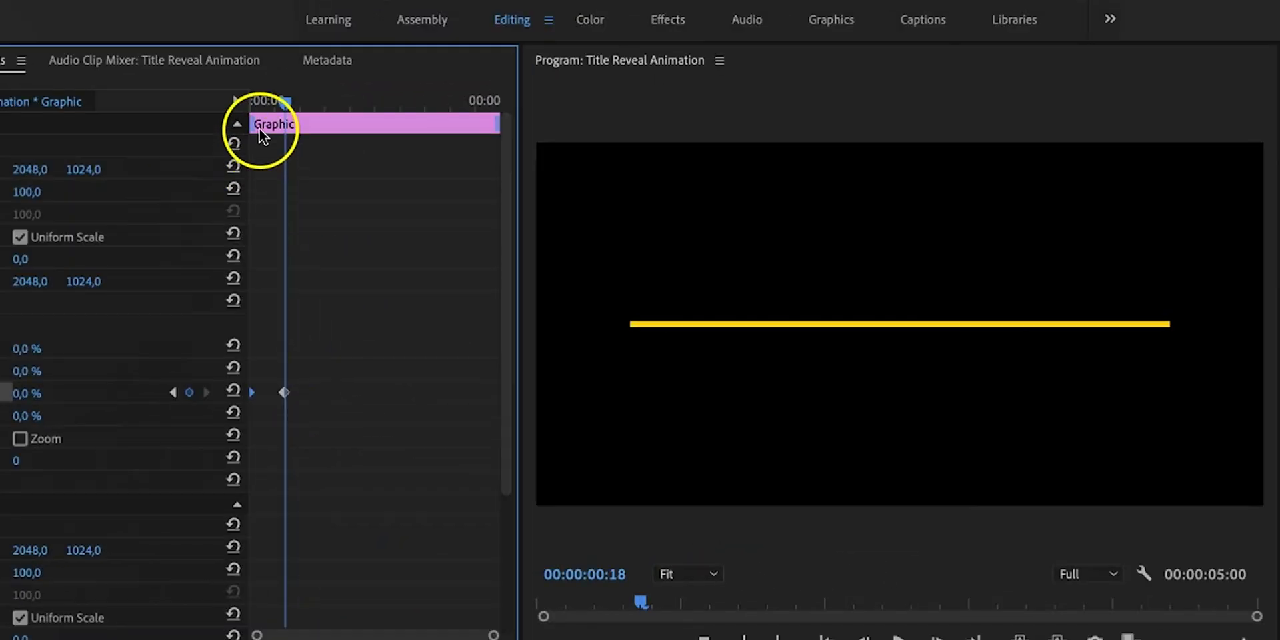
left_click_drag(267, 102, 187, 98)
key("space")
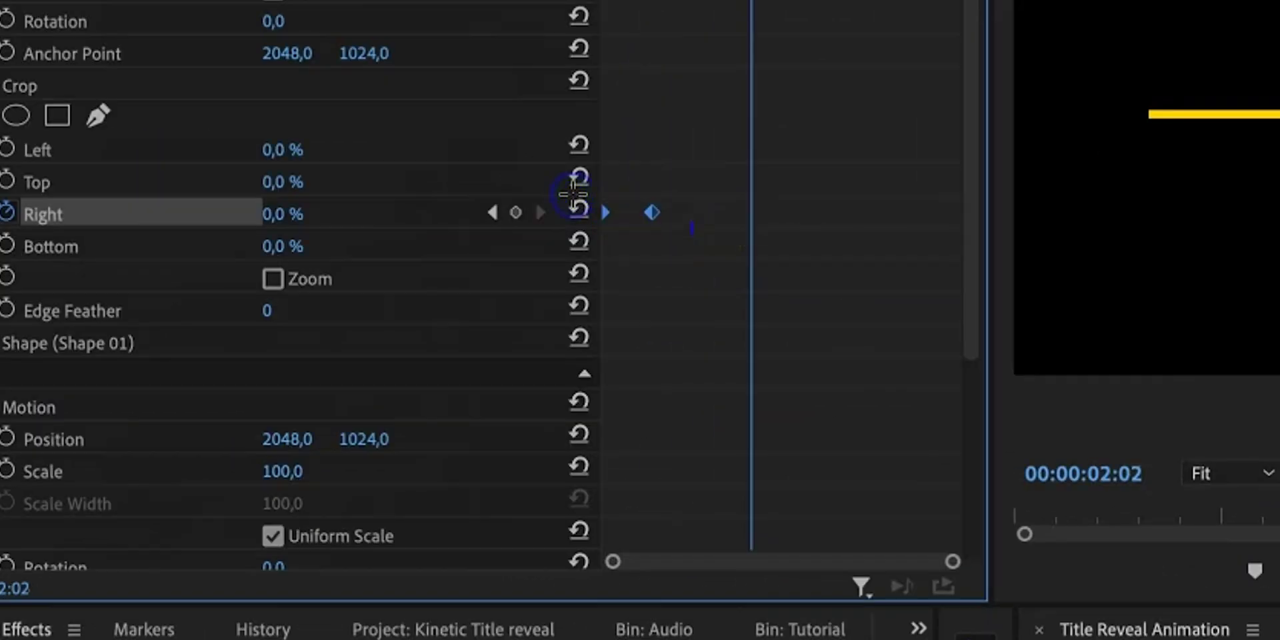
Step: Change both Right crop keyframes to Bezier interpolation and return to the start of the clip
right_click(647, 210)
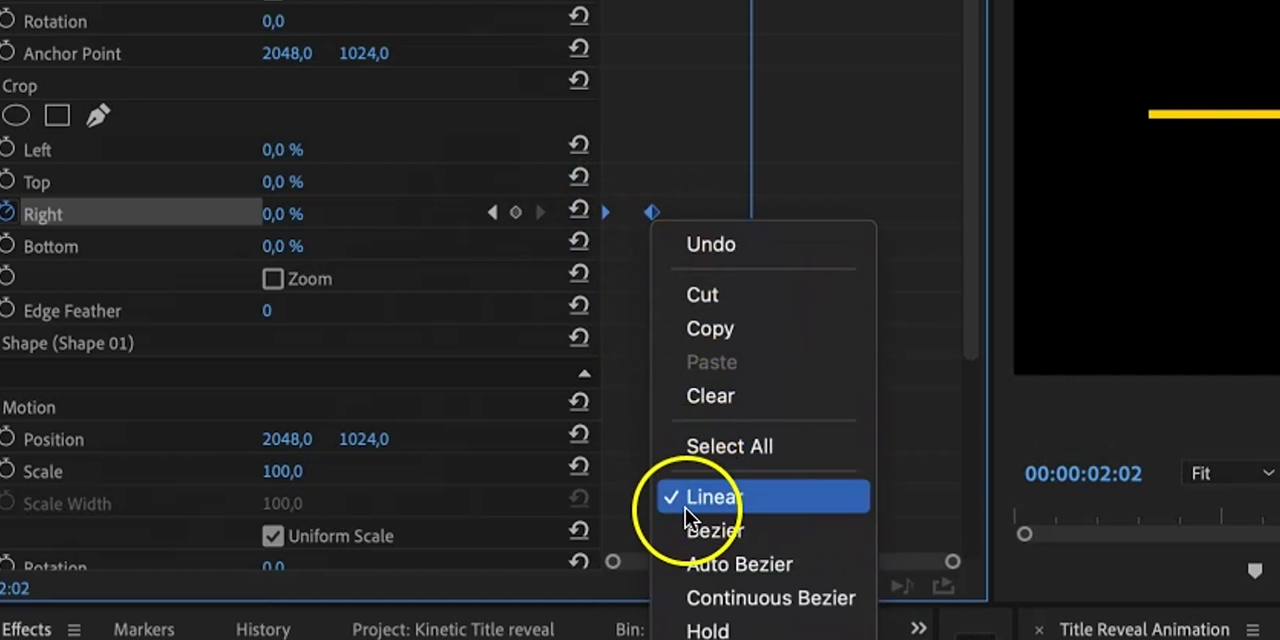
left_click(689, 525)
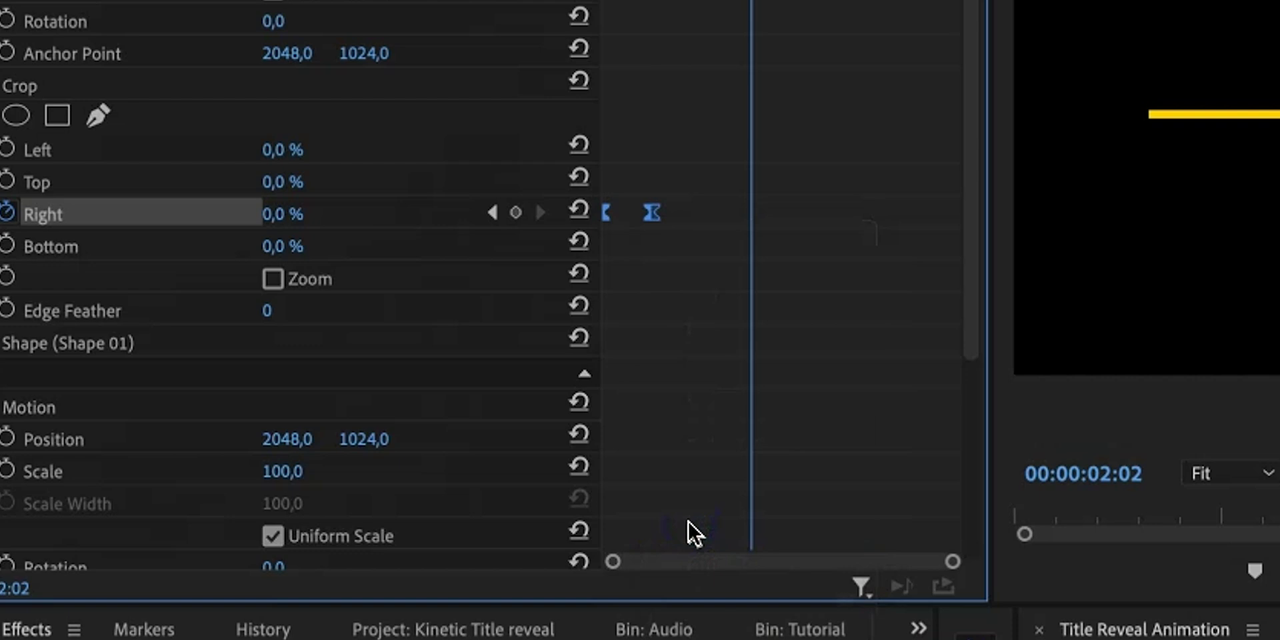
left_click_drag(620, 0, 601, 0)
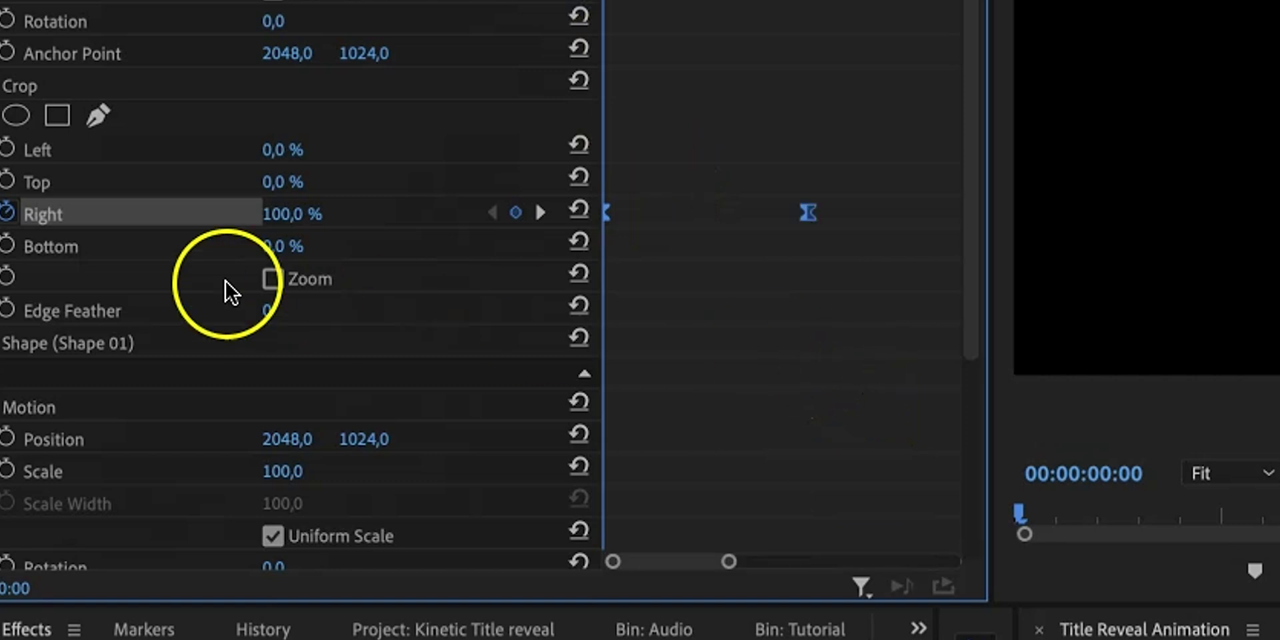
Step: Reshape the Right crop's velocity curve so the reveal starts fast and eases out slowly, and preview the motion
left_click(6, 214)
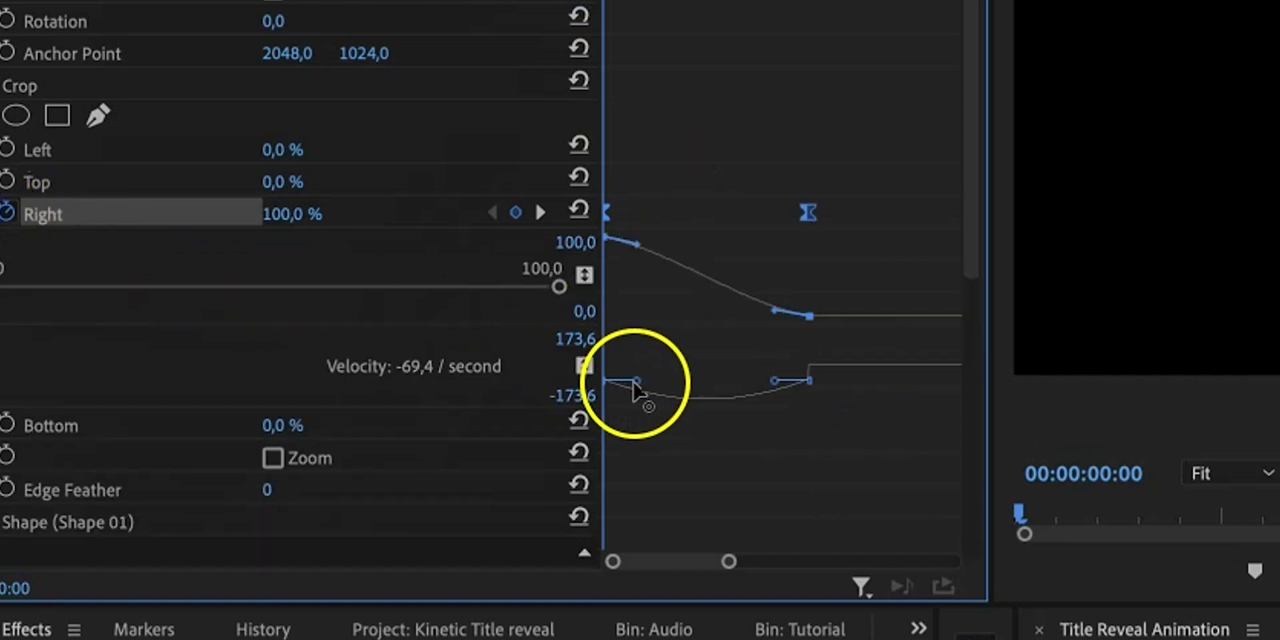
left_click_drag(636, 381, 600, 384)
left_click_drag(774, 380, 739, 376)
key("space")
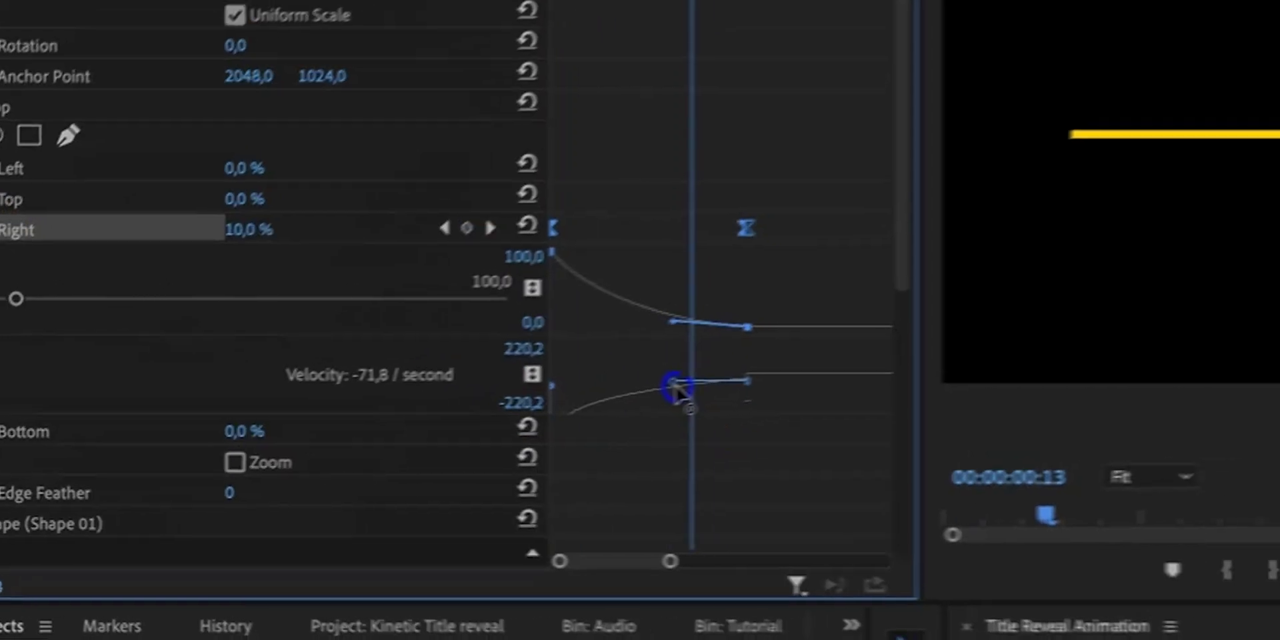
left_click_drag(244, 56, 239, 37)
key("space")
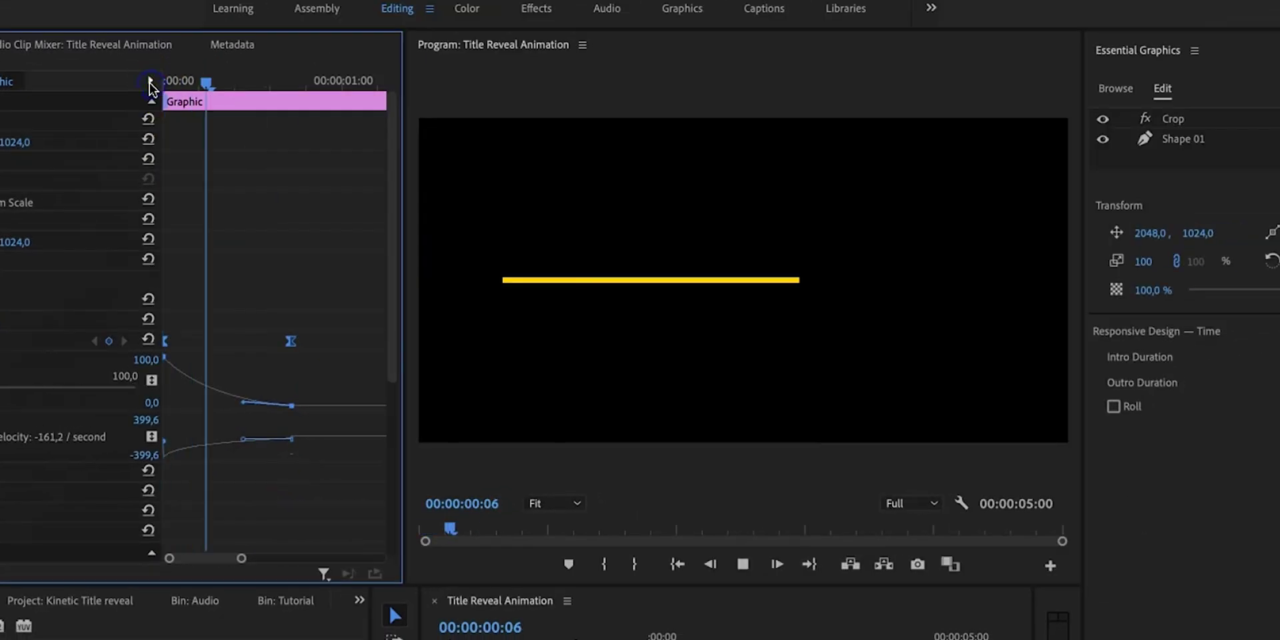
left_click(186, 112)
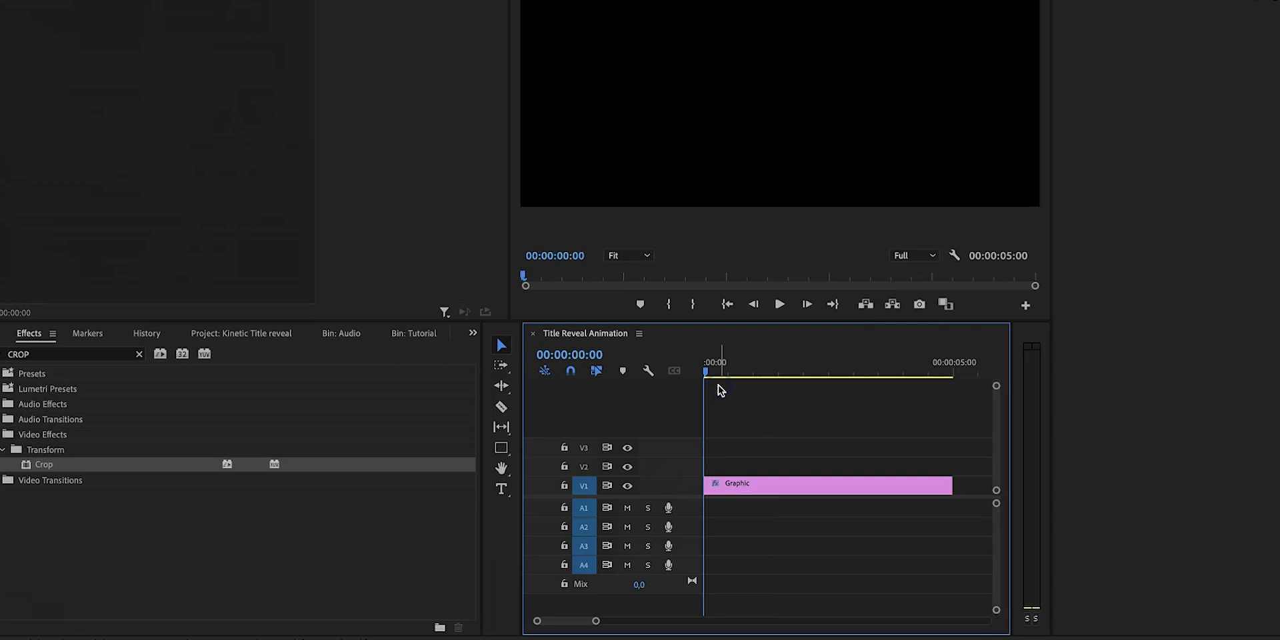
Step: Add a new text layer reading "SO YOU WANT TO LEARN" near the middle of the frame with the Type tool
key("t")
left_click(701, 215)
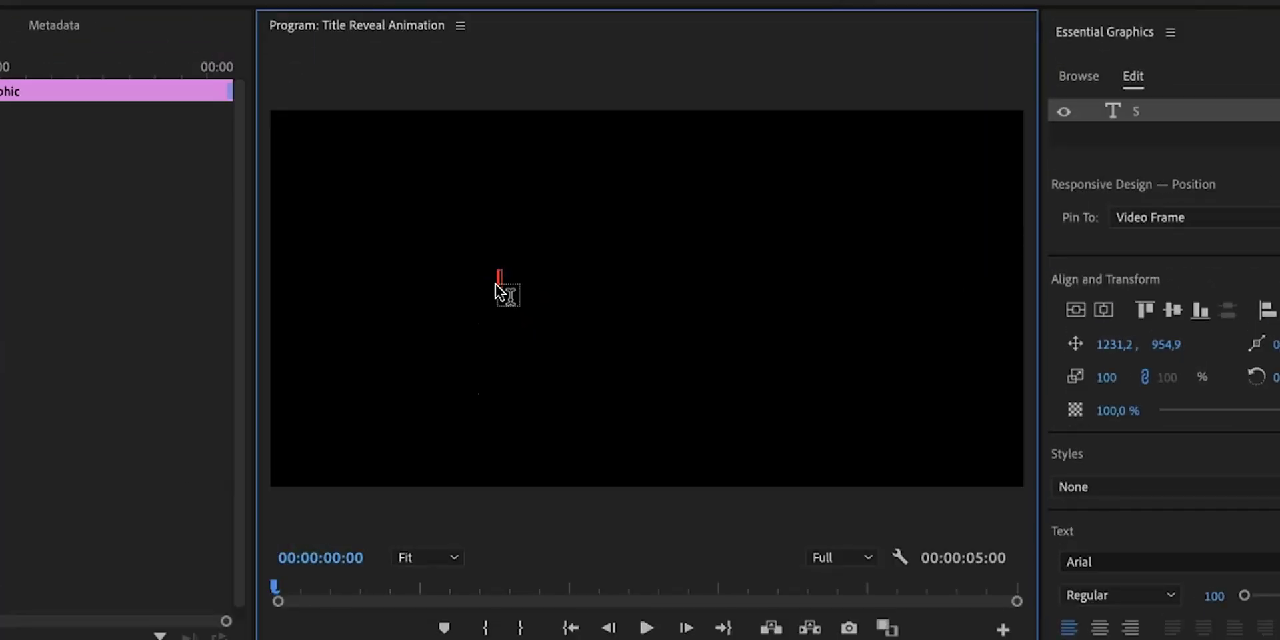
type("SO YOU WANT TO LEA")
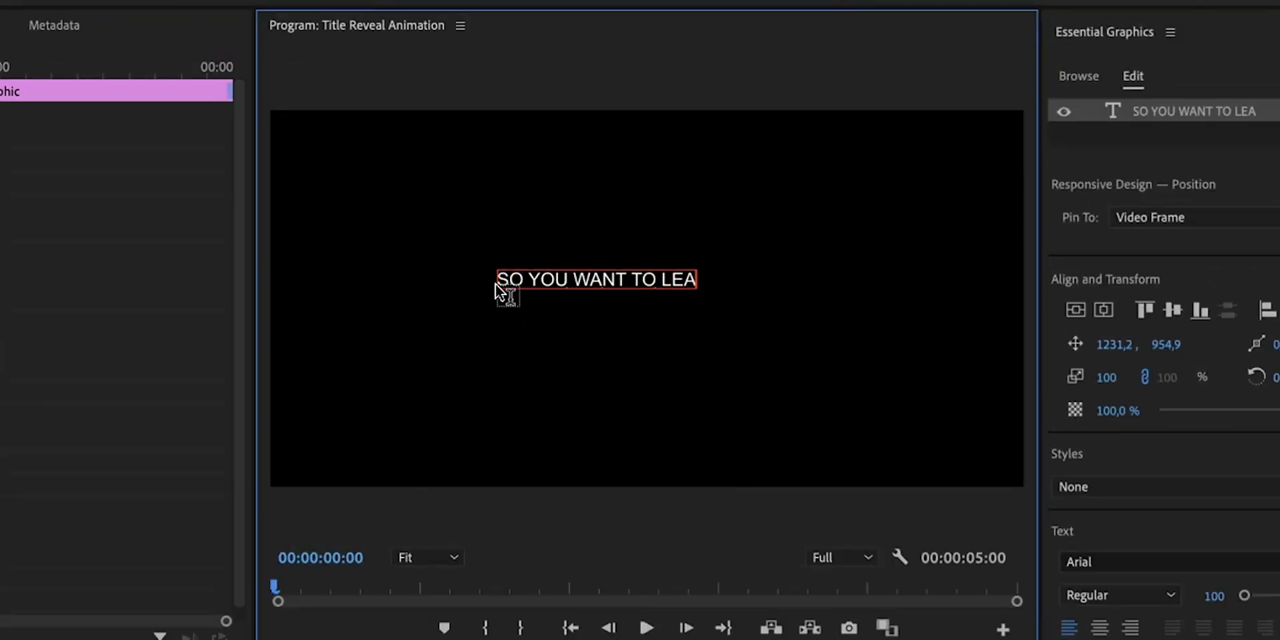
type("RN")
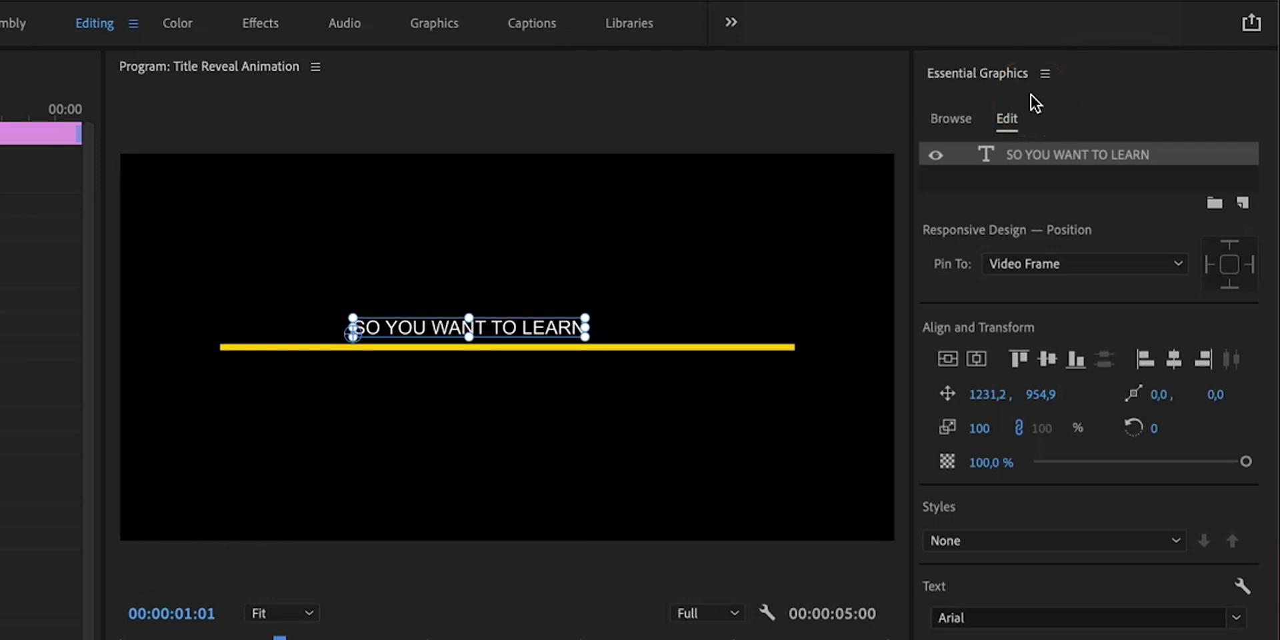
Step: Set the title text's font to Montserrat with the Black style
left_click(1019, 130)
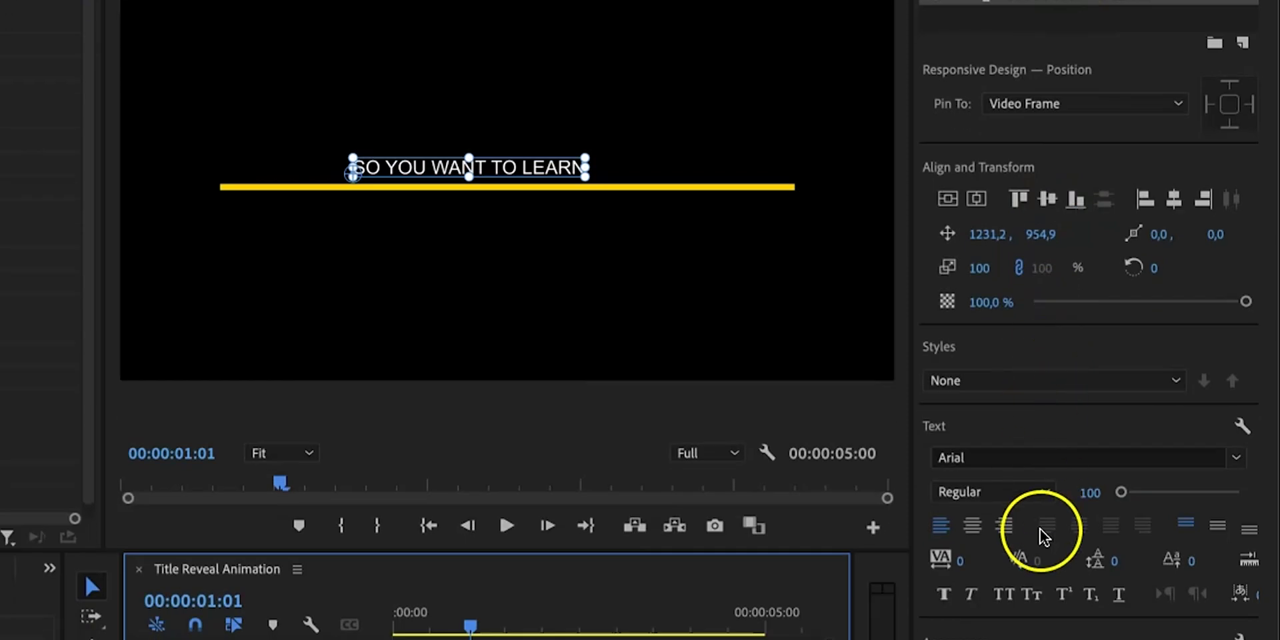
left_click(1031, 475)
type("MONTS")
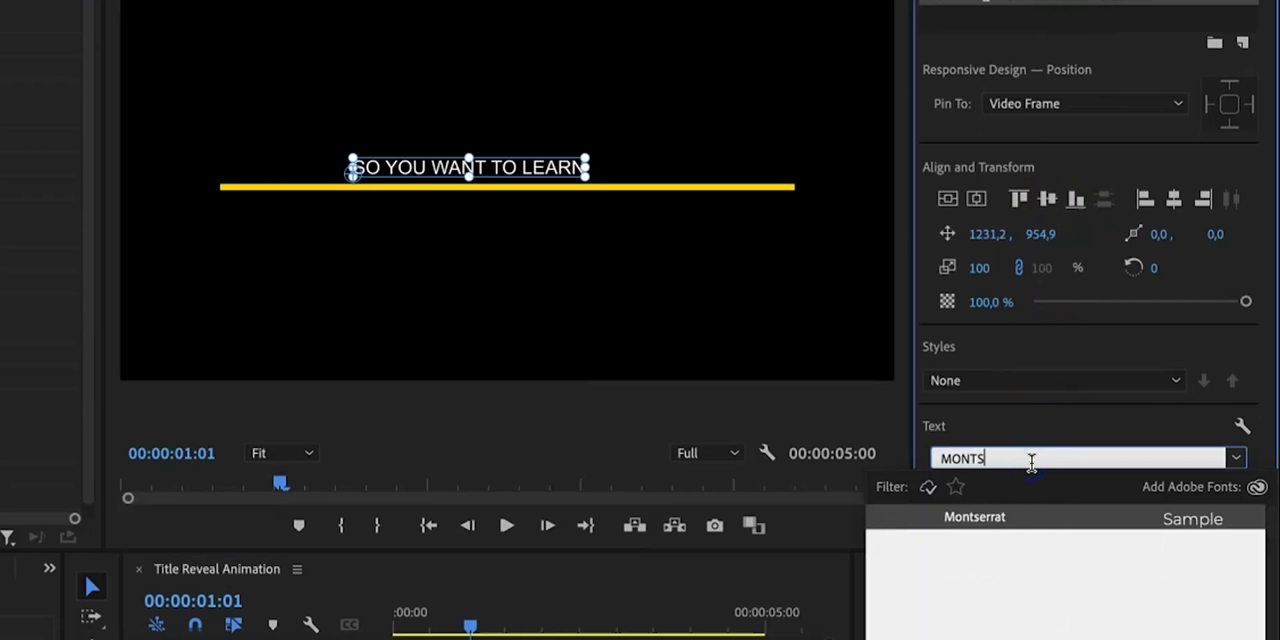
left_click(1051, 499)
left_click(1044, 517)
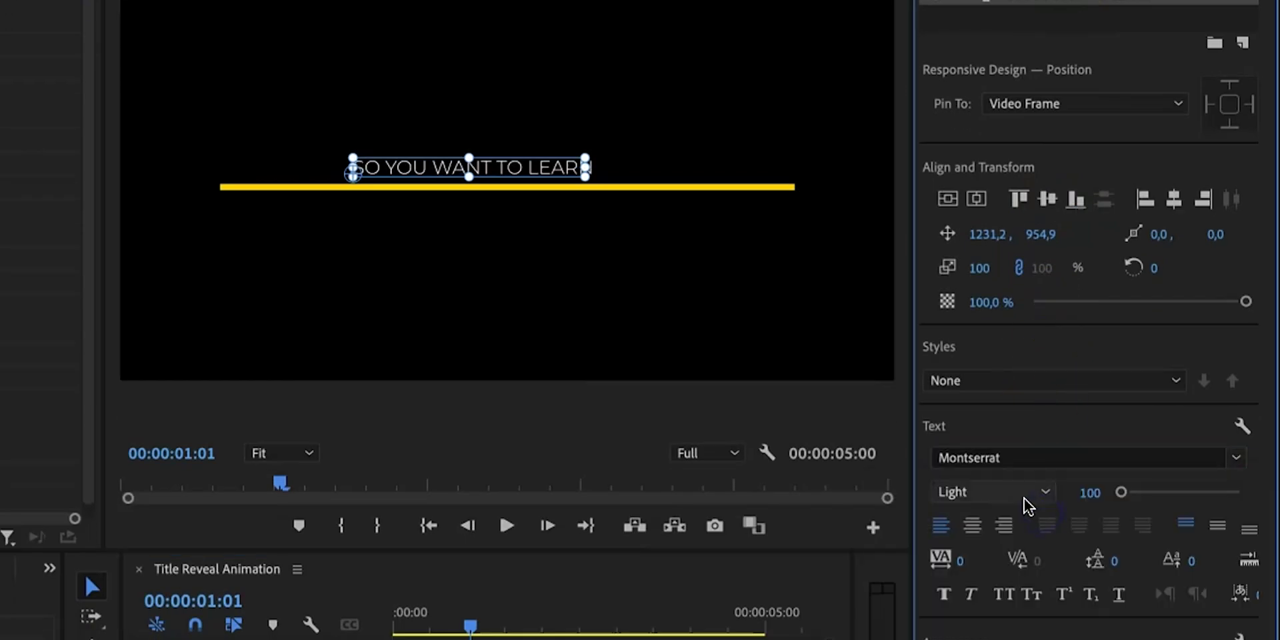
left_click(1027, 497)
left_click(991, 619)
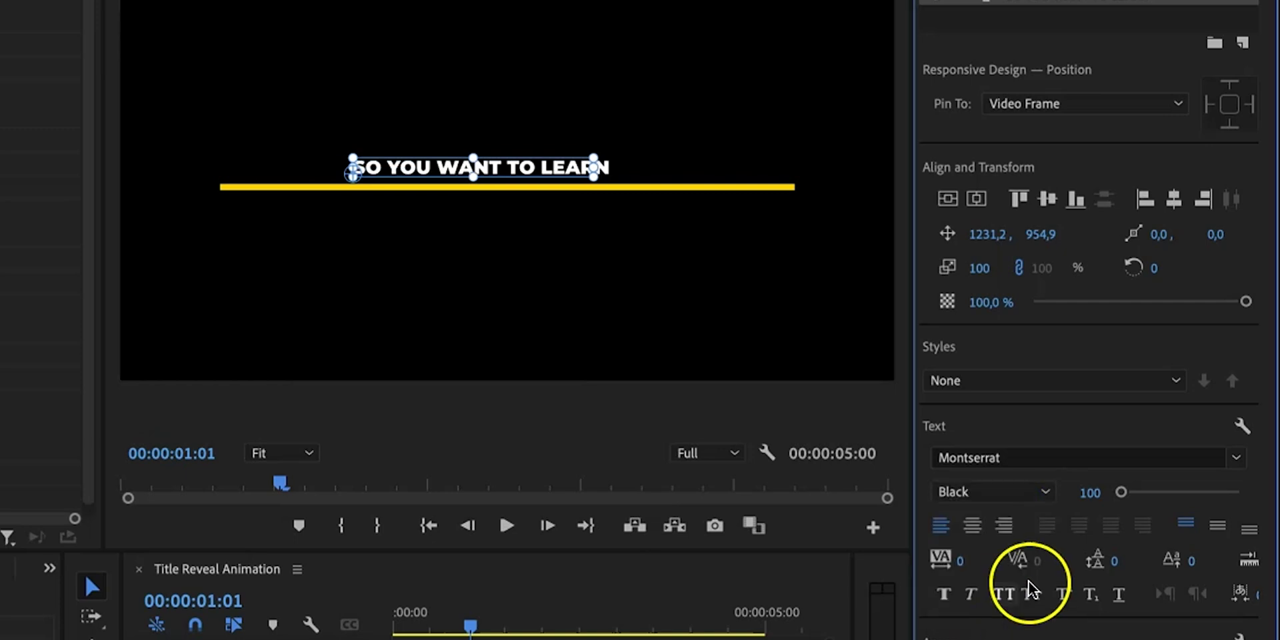
Step: Set the title's font size to 200 and enable its shadow
left_click(1082, 493)
type("200")
key("Return")
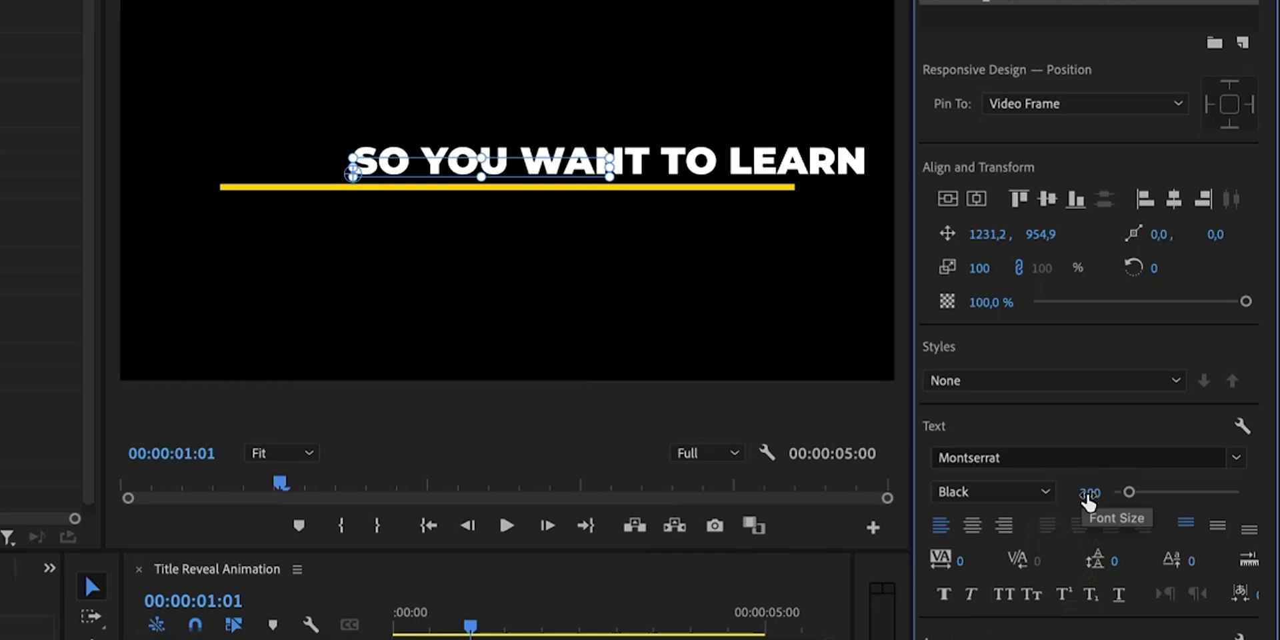
left_click(1083, 488)
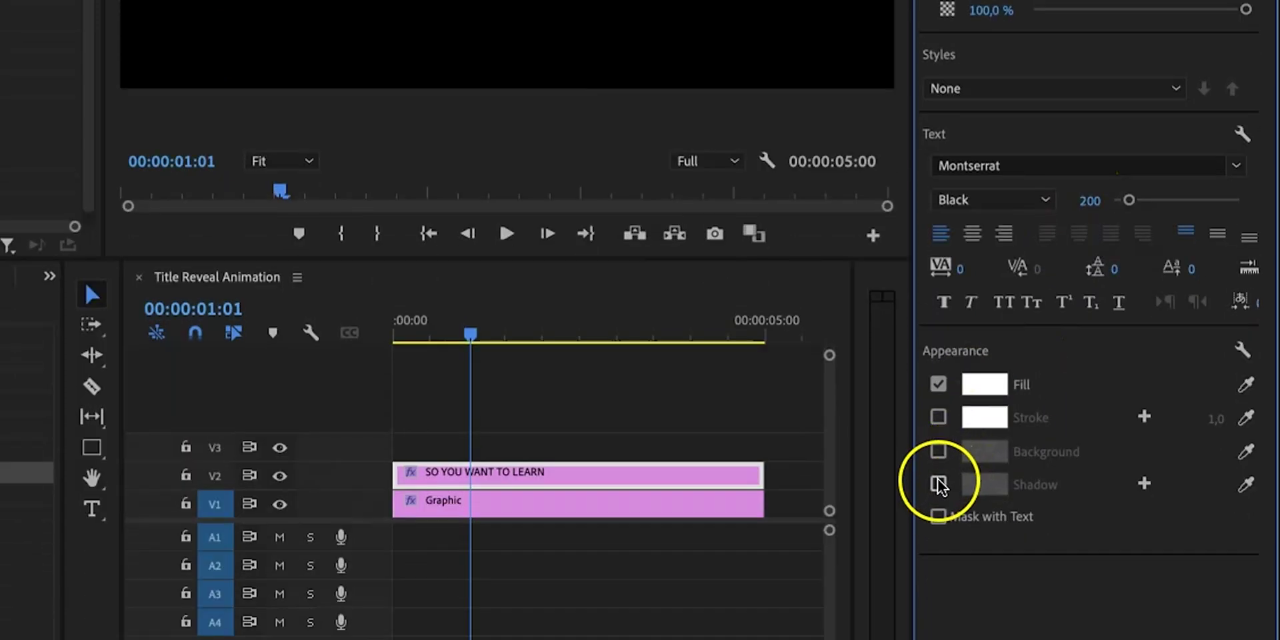
left_click(939, 484)
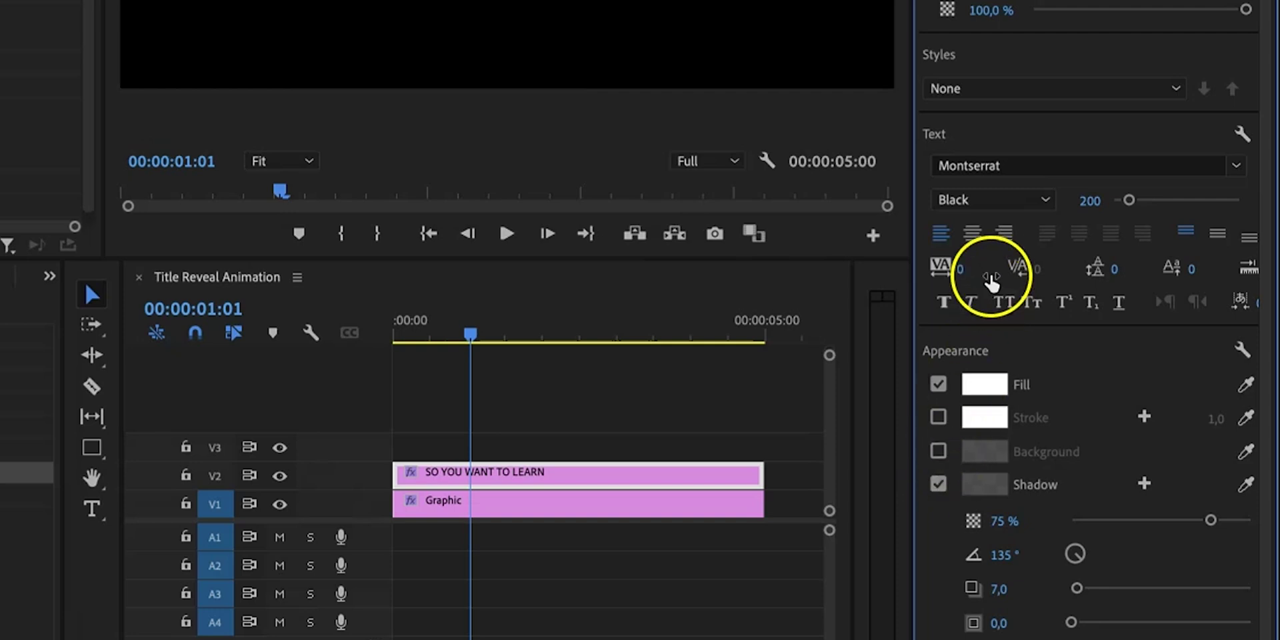
Step: Center-align the title text, center it horizontally in the frame, and close the Essential Graphics panel
left_click(975, 233)
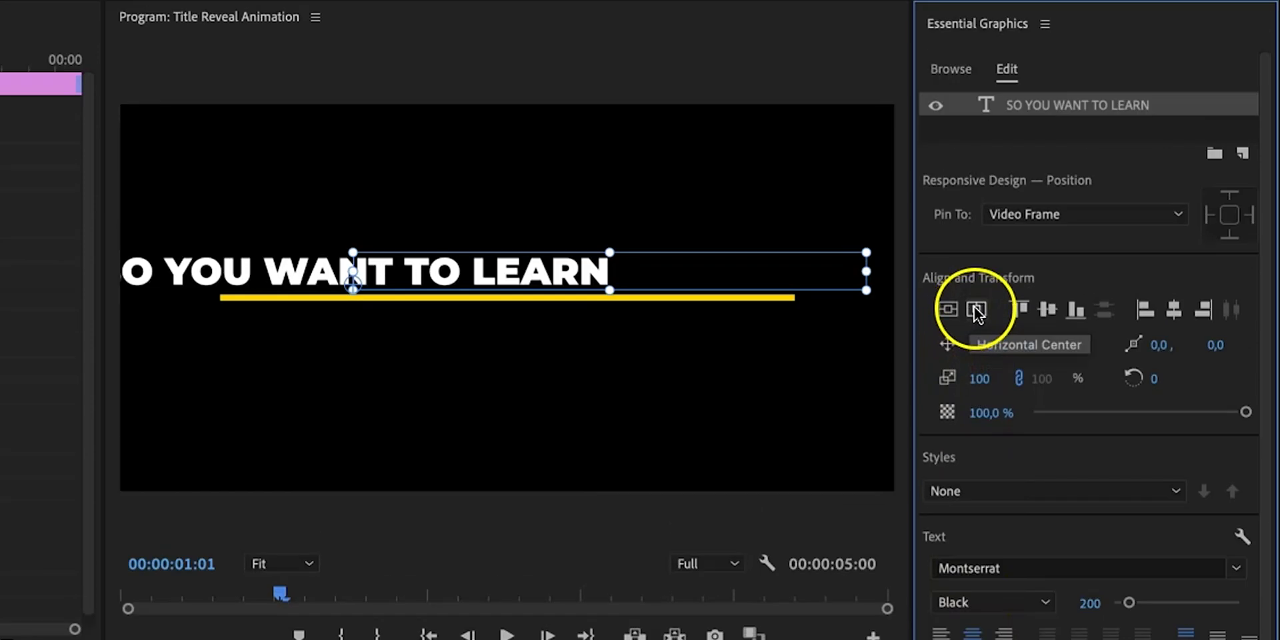
left_click(977, 311)
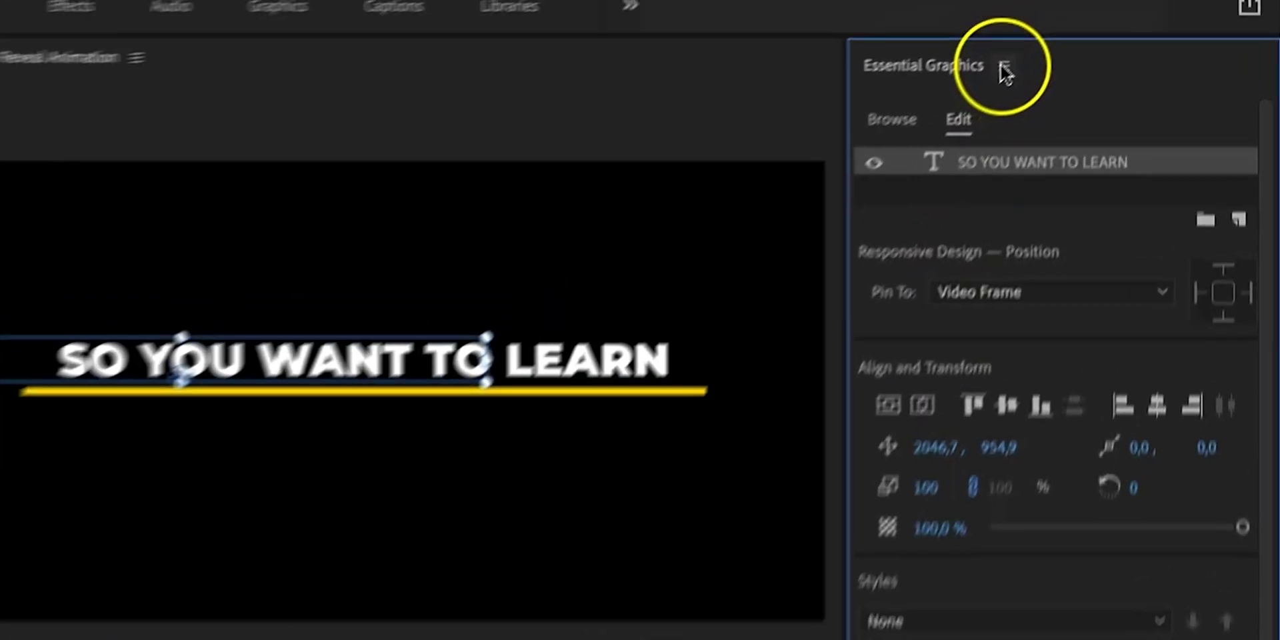
left_click(1044, 26)
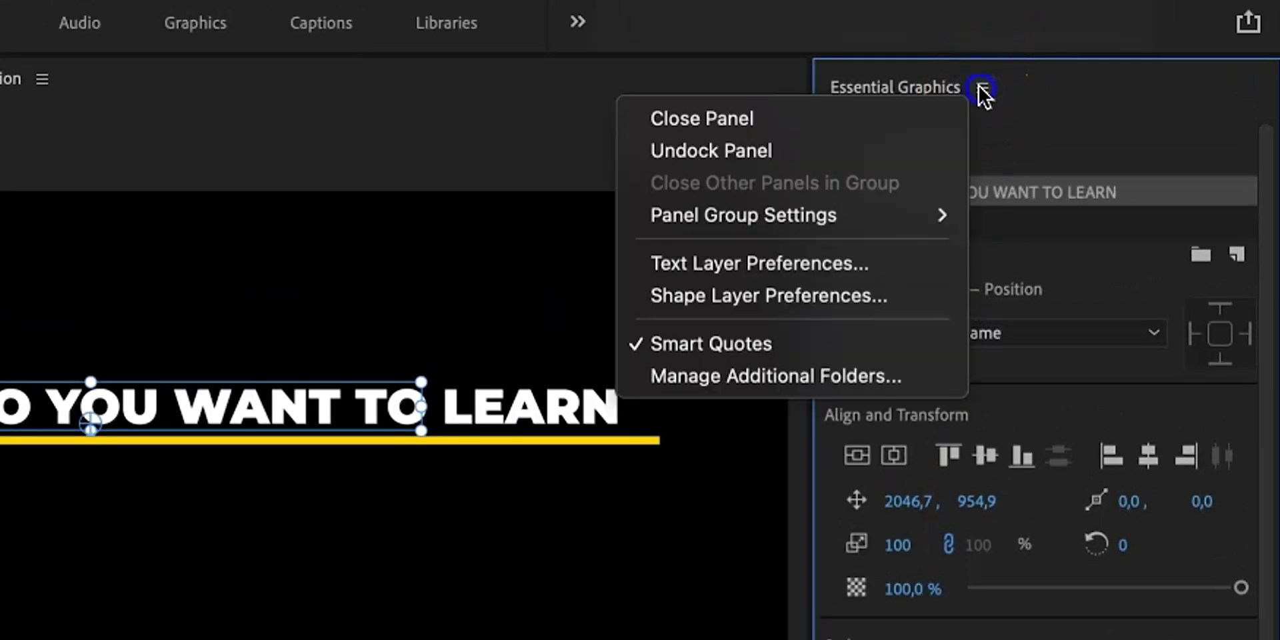
left_click(665, 120)
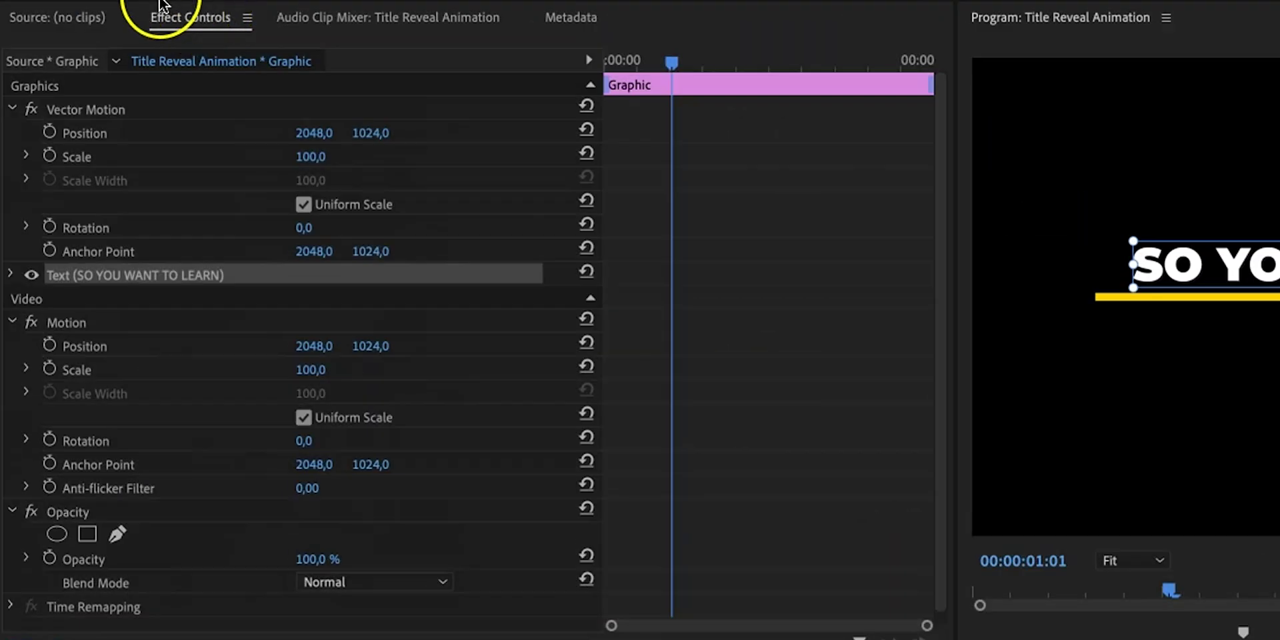
Step: Add a rectangular mask to the SO YOU WANT TO LEARN text layer in its effect controls
left_click(10, 274)
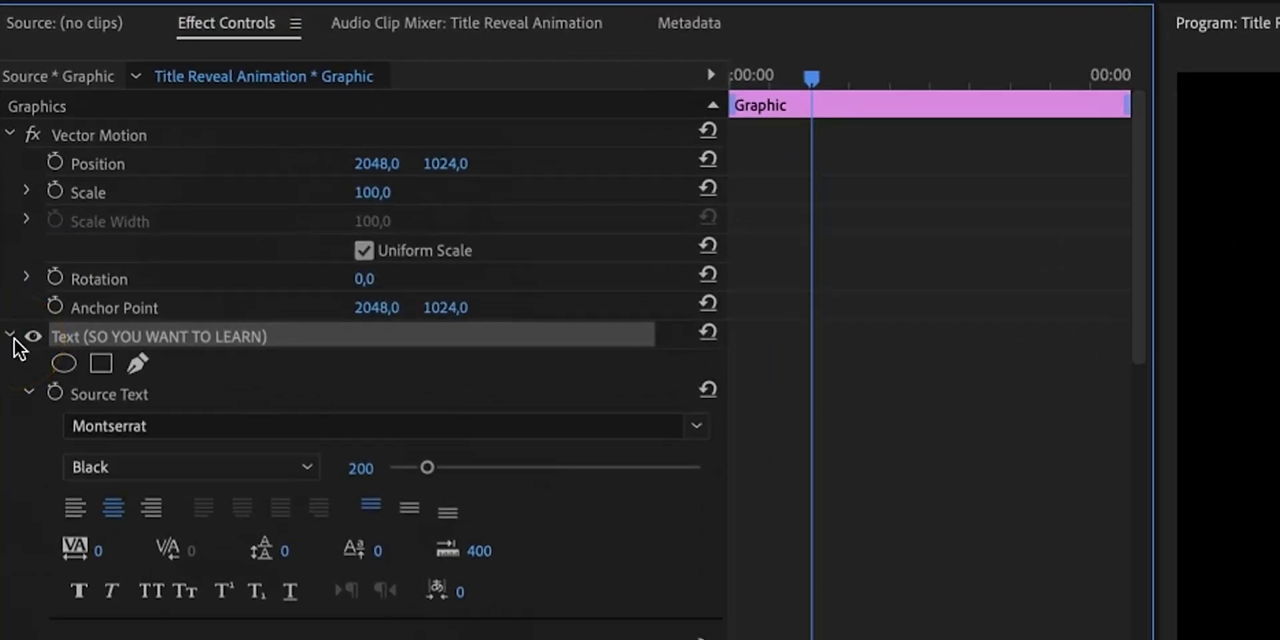
left_click(61, 365)
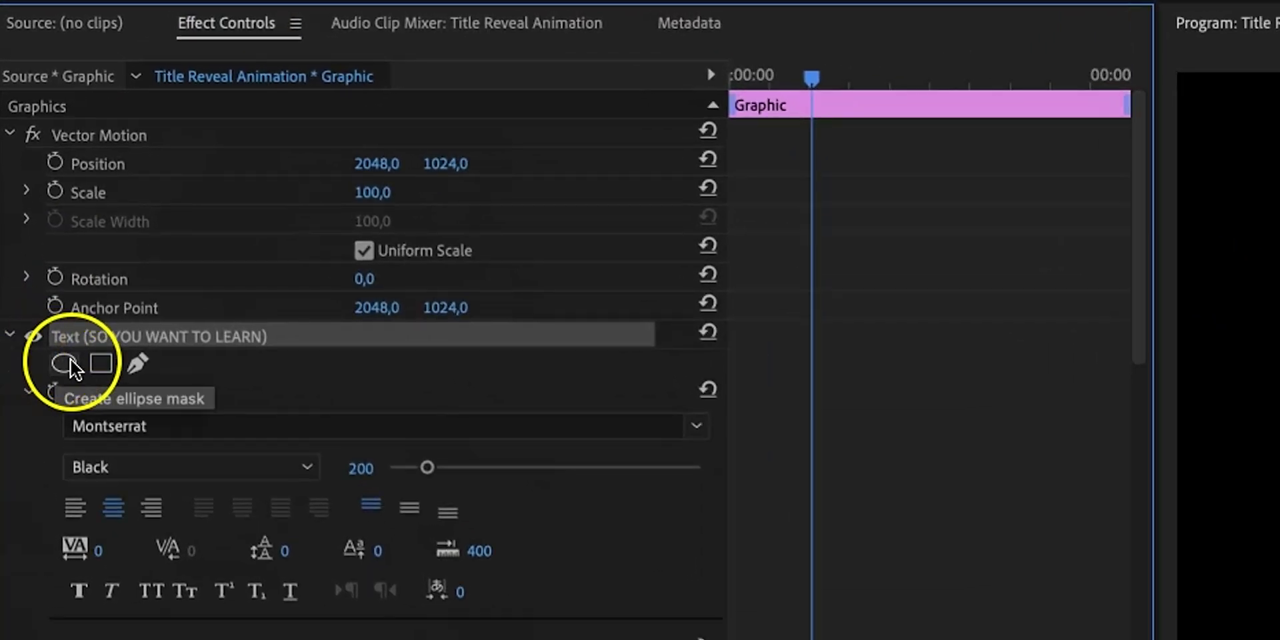
left_click(100, 365)
left_click(122, 368)
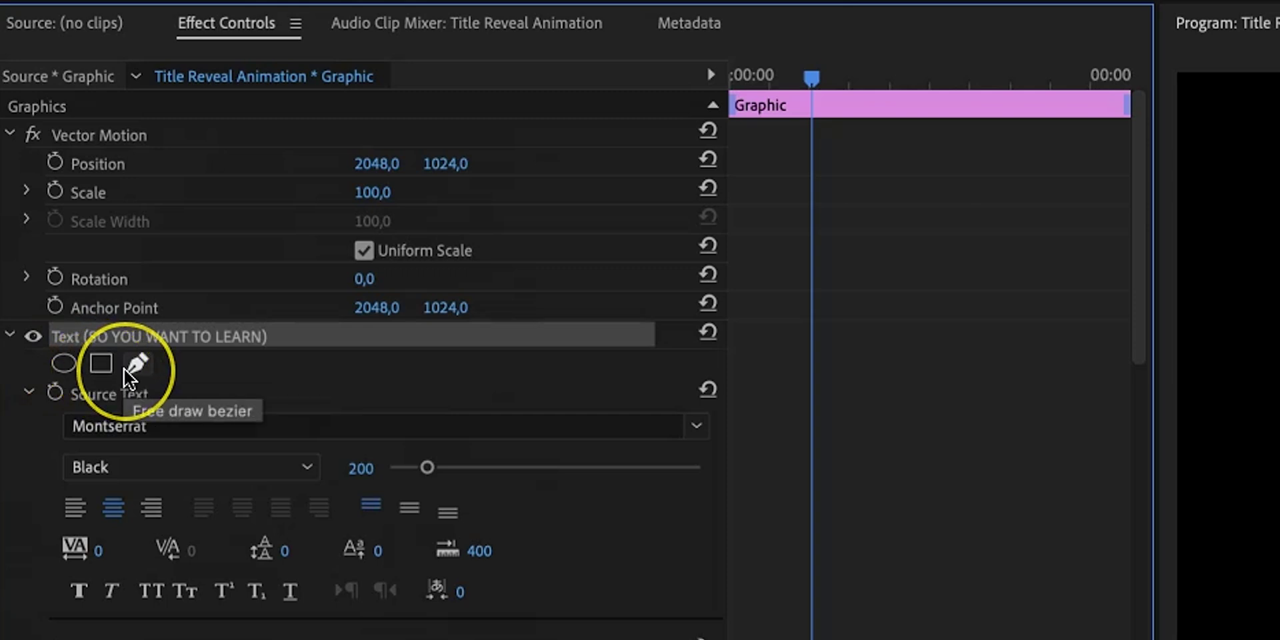
left_click(100, 364)
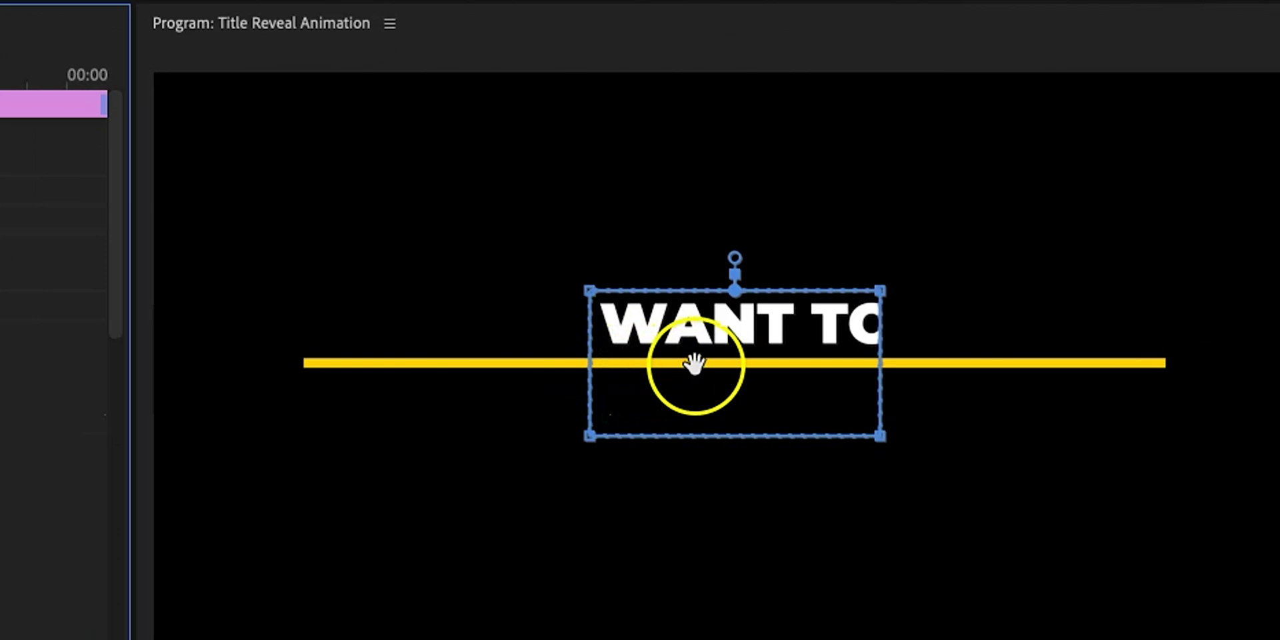
left_click(1072, 338)
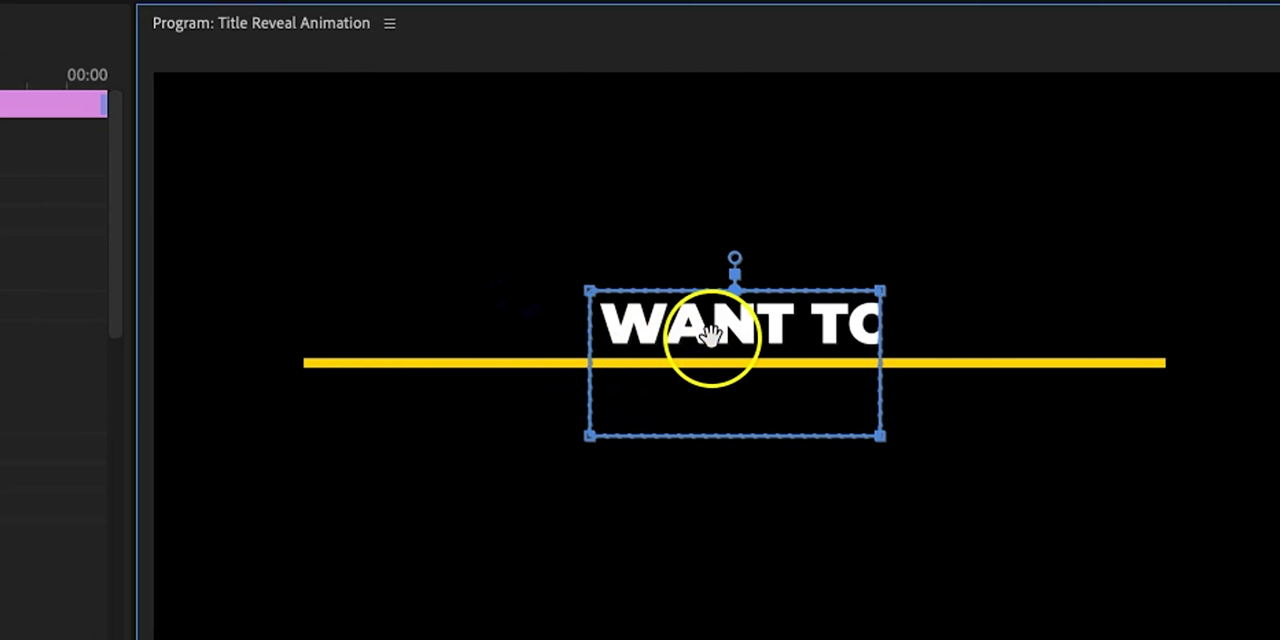
Step: Move and widen the mask to enclose the whole title, with its lower edge resting on the yellow line
left_click_drag(719, 337, 432, 302)
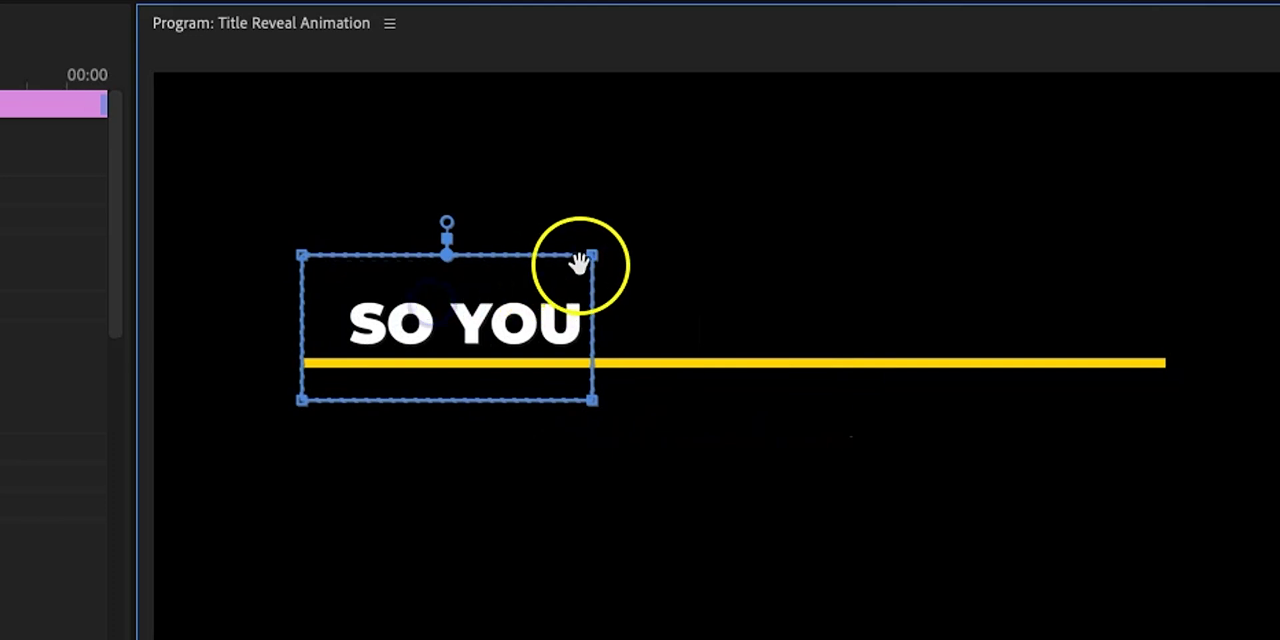
left_click_drag(592, 257, 591, 259)
key("shift")
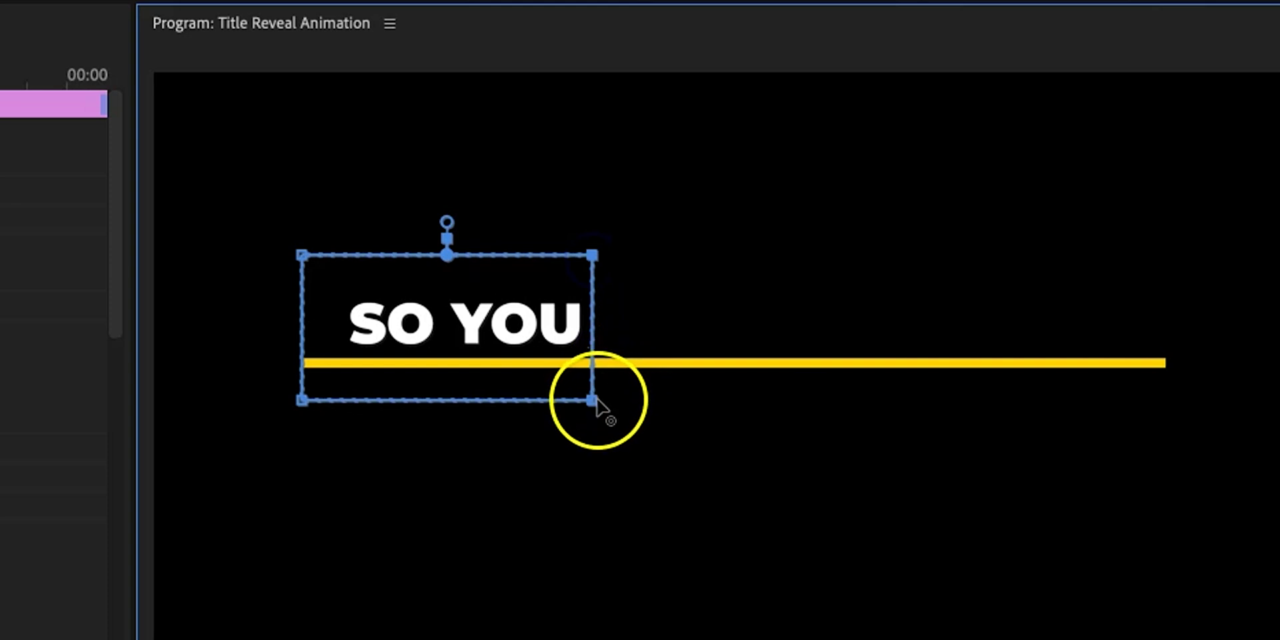
left_click_drag(593, 400, 1158, 400)
left_click_drag(994, 375, 1001, 337)
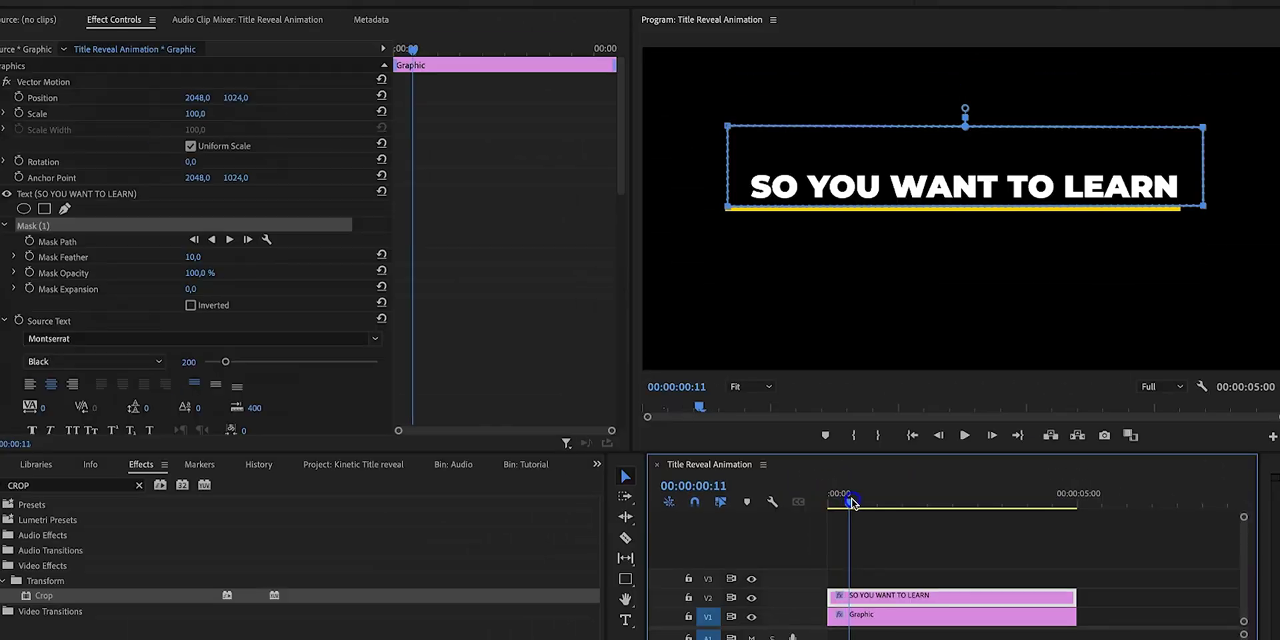
Step: Enable text Position keyframing at 00:00:00:11, shift that keyframe later, and lower the text to a vertical position of 1159,9 at 00:00:00:11
left_click_drag(623, 171, 597, 339)
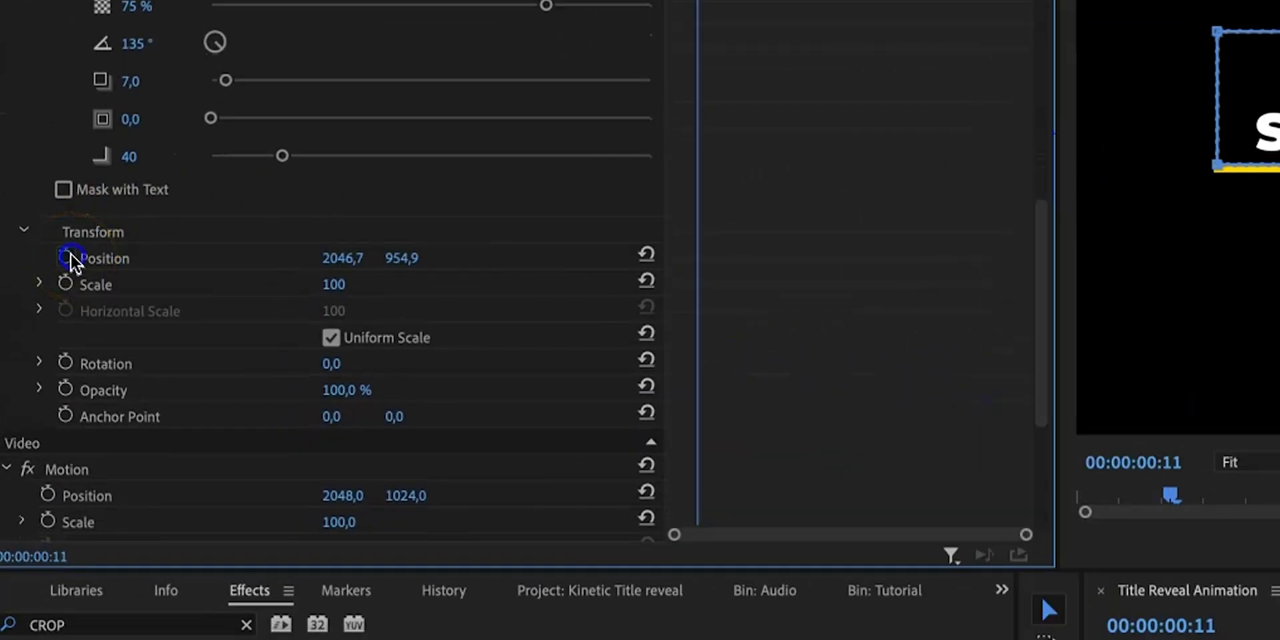
left_click(67, 256)
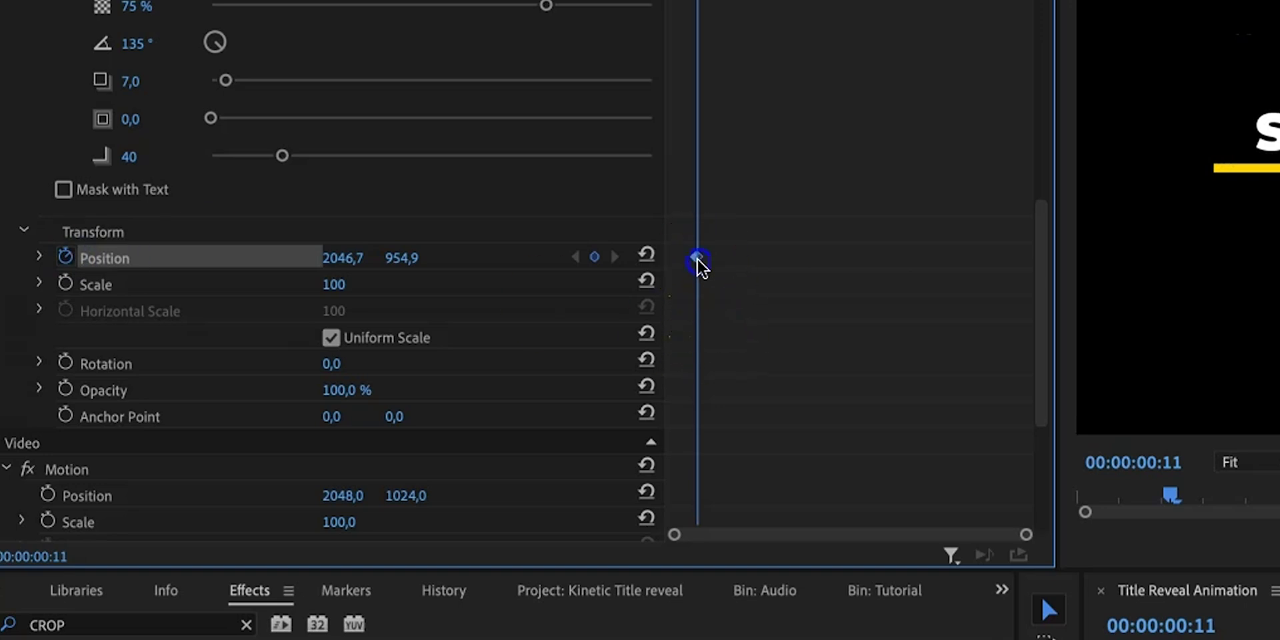
left_click_drag(698, 257, 753, 260)
left_click_drag(406, 257, 407, 258)
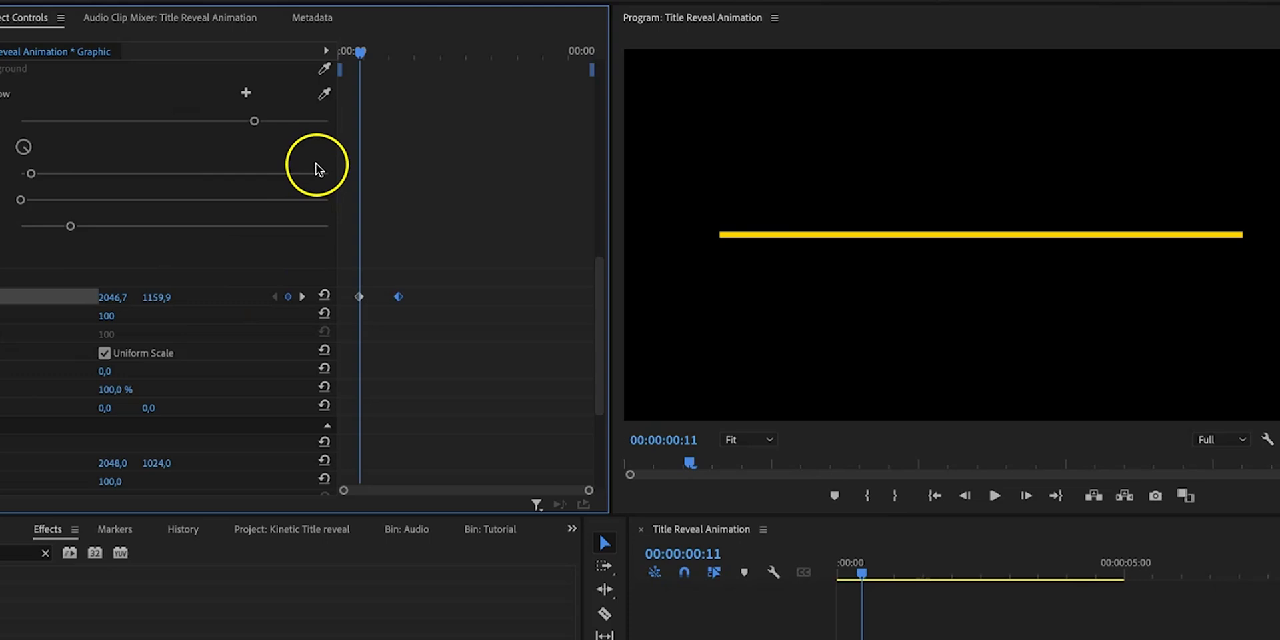
Step: Move the second Position keyframe closer to the first to speed up the text reveal, and preview the motion
left_click(360, 297)
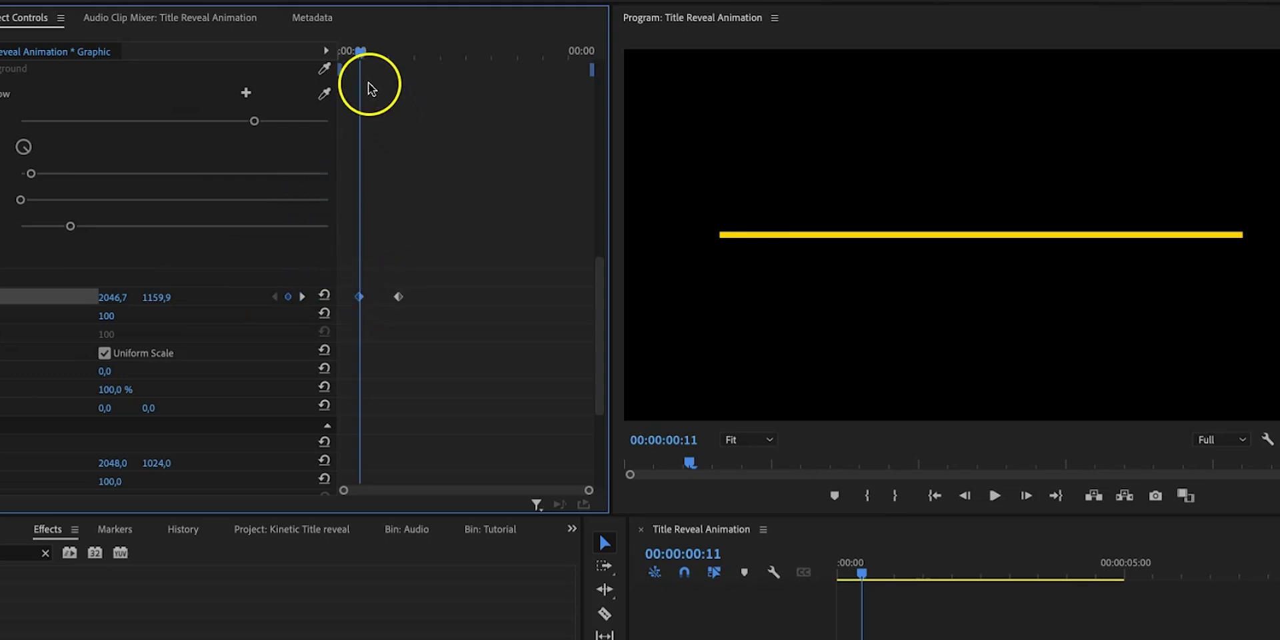
key("space")
left_click_drag(370, 51, 376, 50)
left_click_drag(398, 297, 370, 298)
left_click(355, 57)
key("space")
key("space")
left_click(354, 54)
key("space")
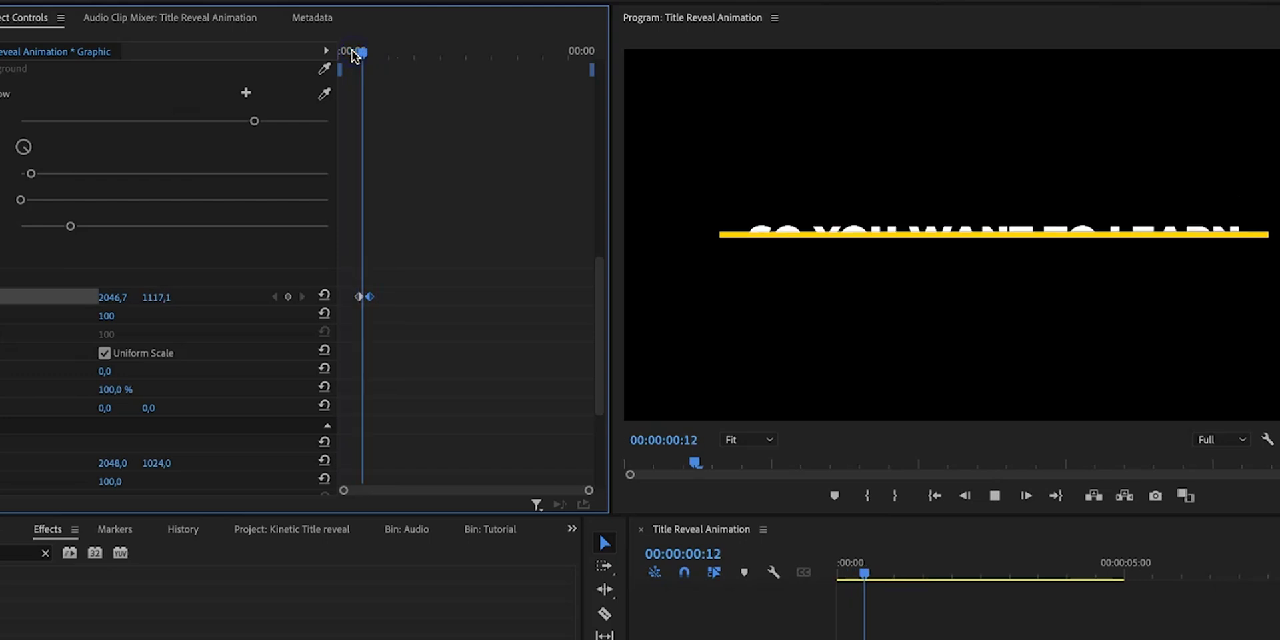
key("space")
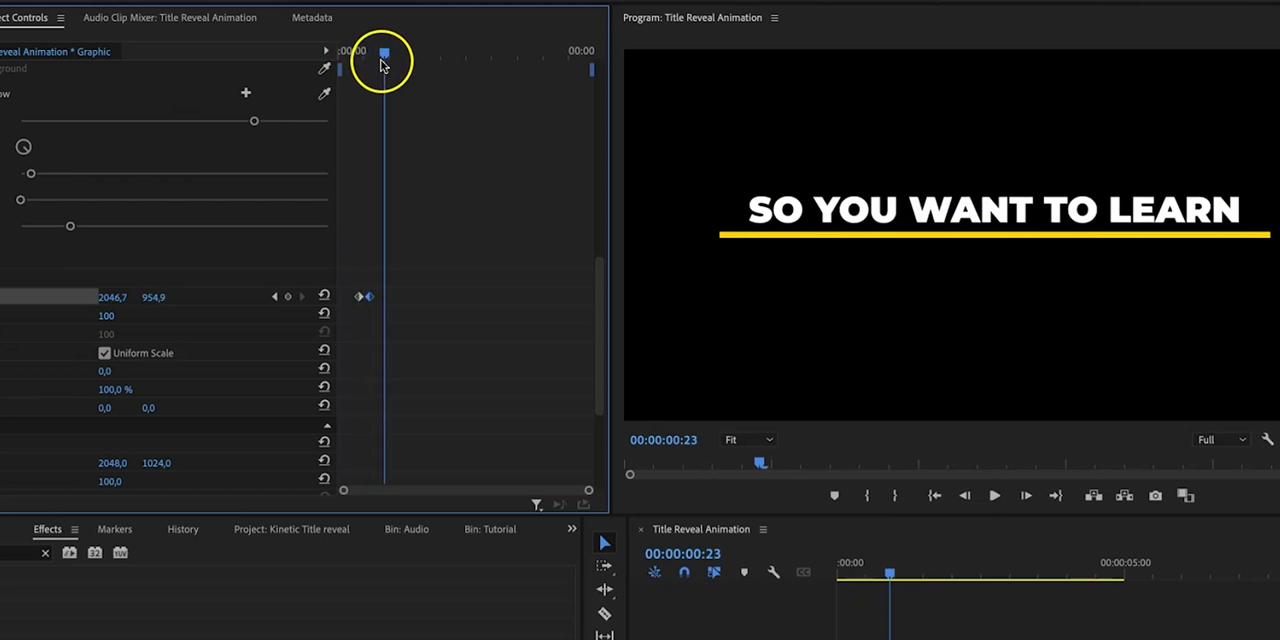
Step: Change both text Position keyframes to Bezier temporal interpolation
left_click_drag(375, 303, 372, 301)
right_click(372, 301)
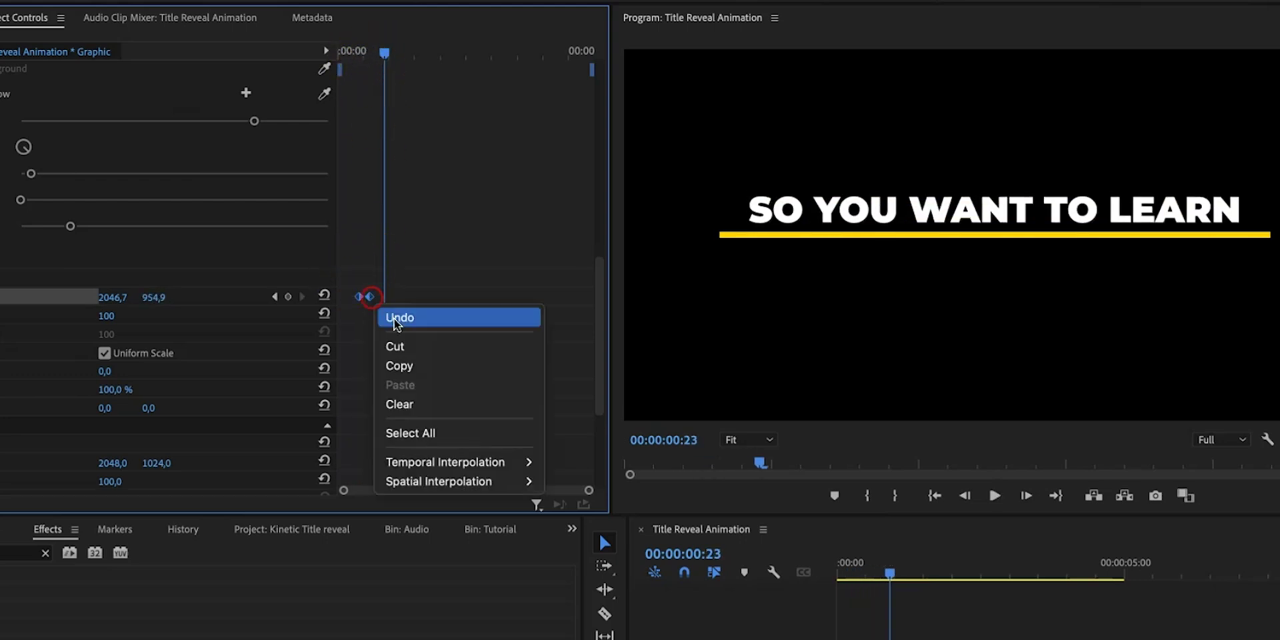
mouse_move(488, 460)
left_click(576, 479)
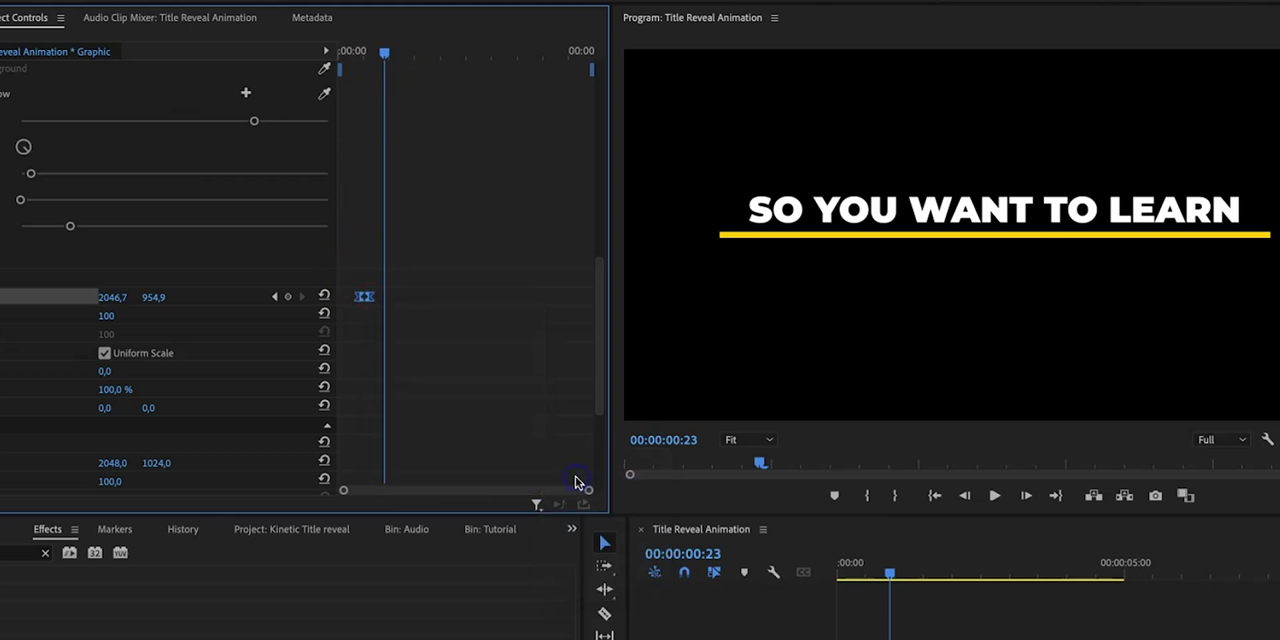
Step: Add text Position keyframes at 00:00:00:21 and 00:00:01:10, and return to the earlier one to adjust its vertical value
left_click(397, 253)
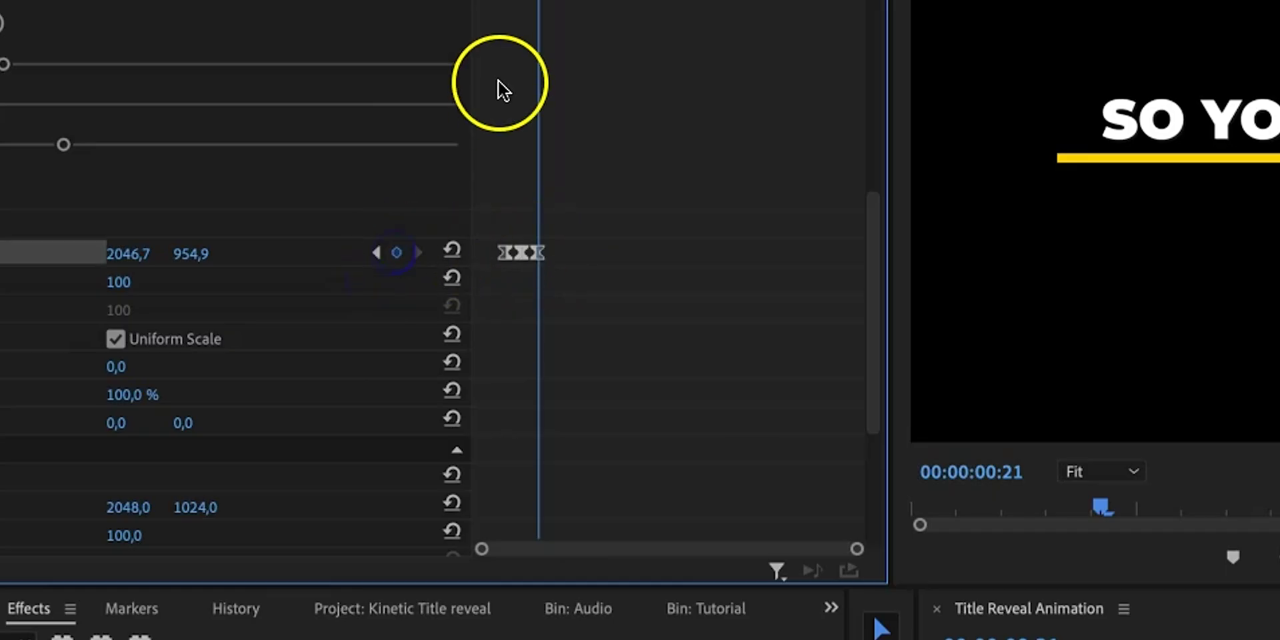
left_click_drag(539, 0, 548, 0)
key("Right")
key("Right")
key("Right")
key("Right")
key("Right")
key("Right")
key("Right")
key("Right")
key("Right")
key("Right")
key("Right")
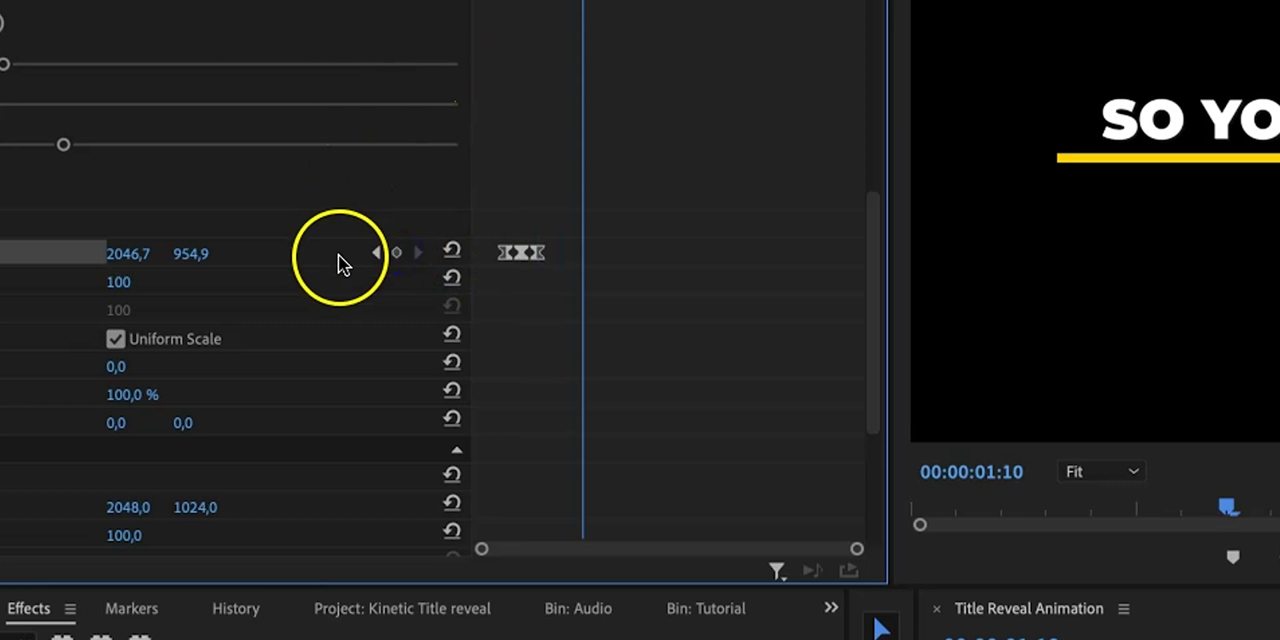
left_click(378, 253)
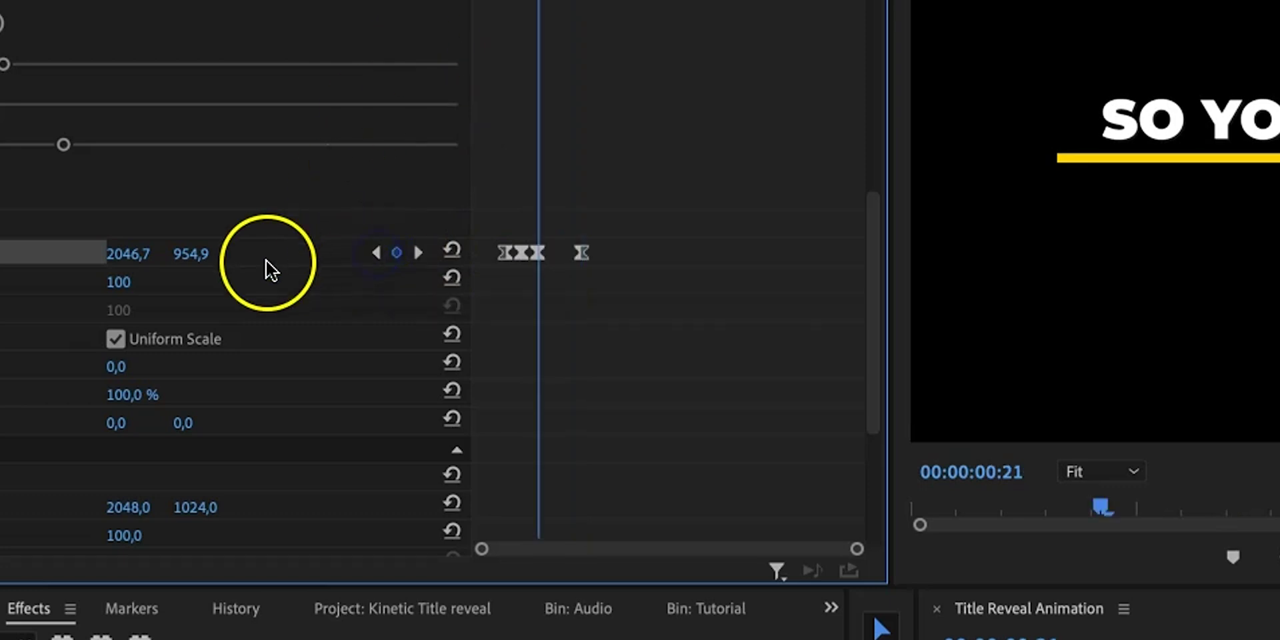
left_click_drag(214, 261, 213, 259)
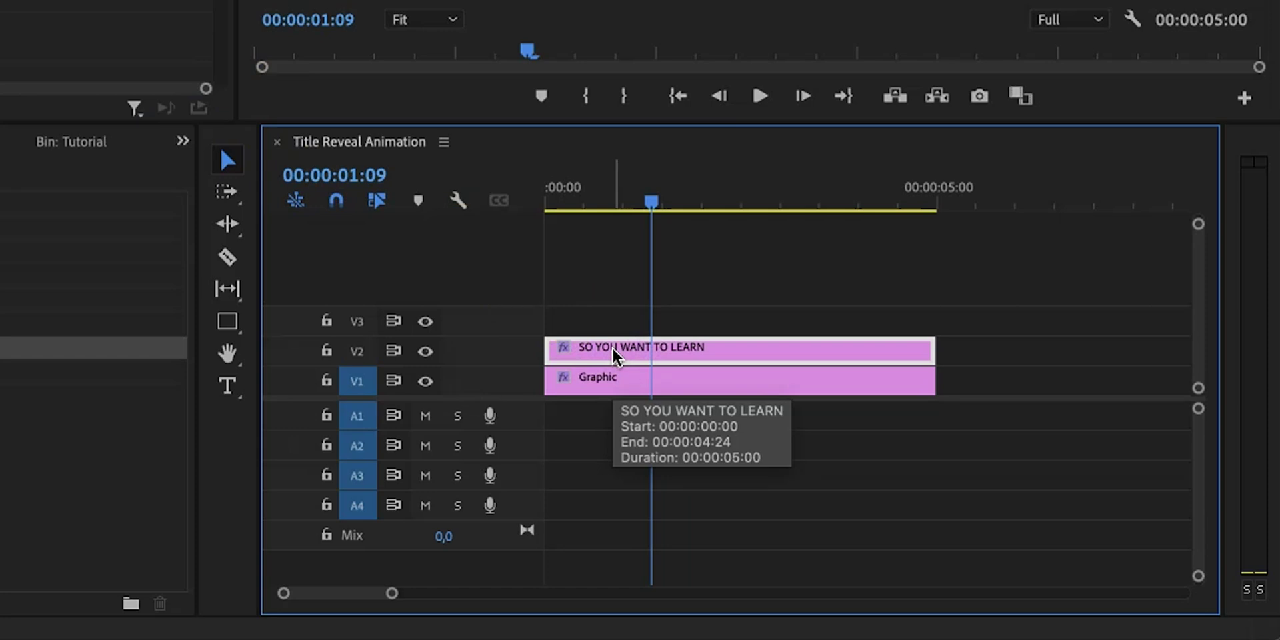
Step: Duplicate the SO YOU WANT TO LEARN clip onto track V3 and change the copy's text to "HOW TO DO THIS"
left_click_drag(612, 347, 618, 332)
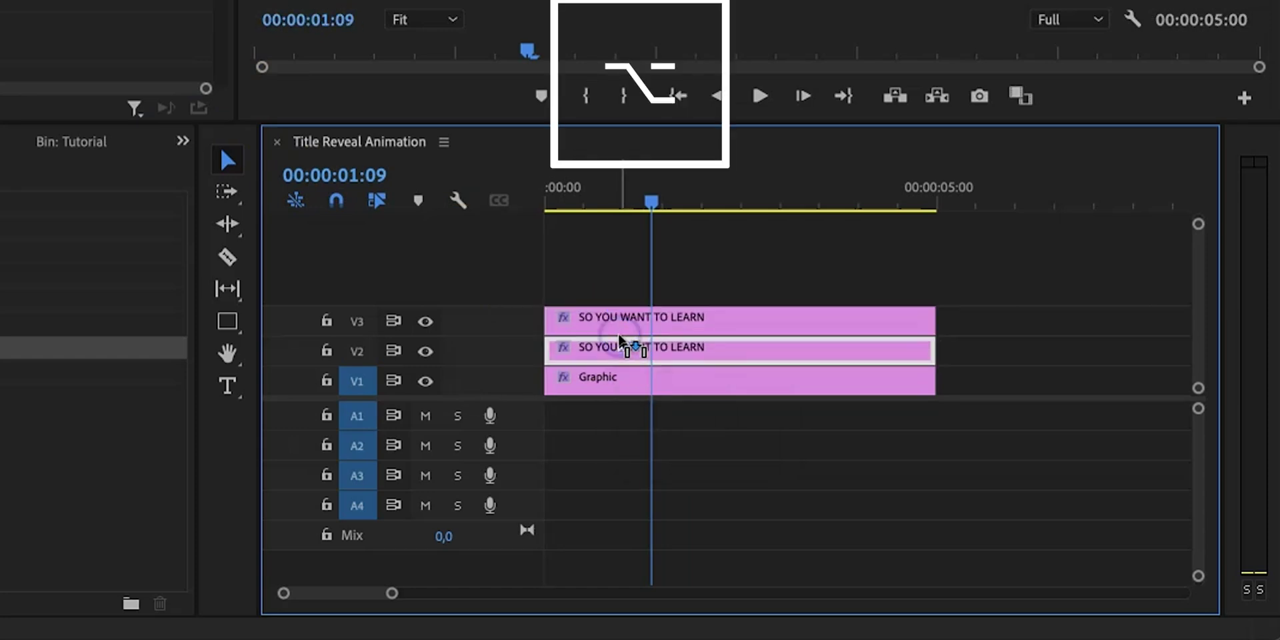
left_click(624, 326)
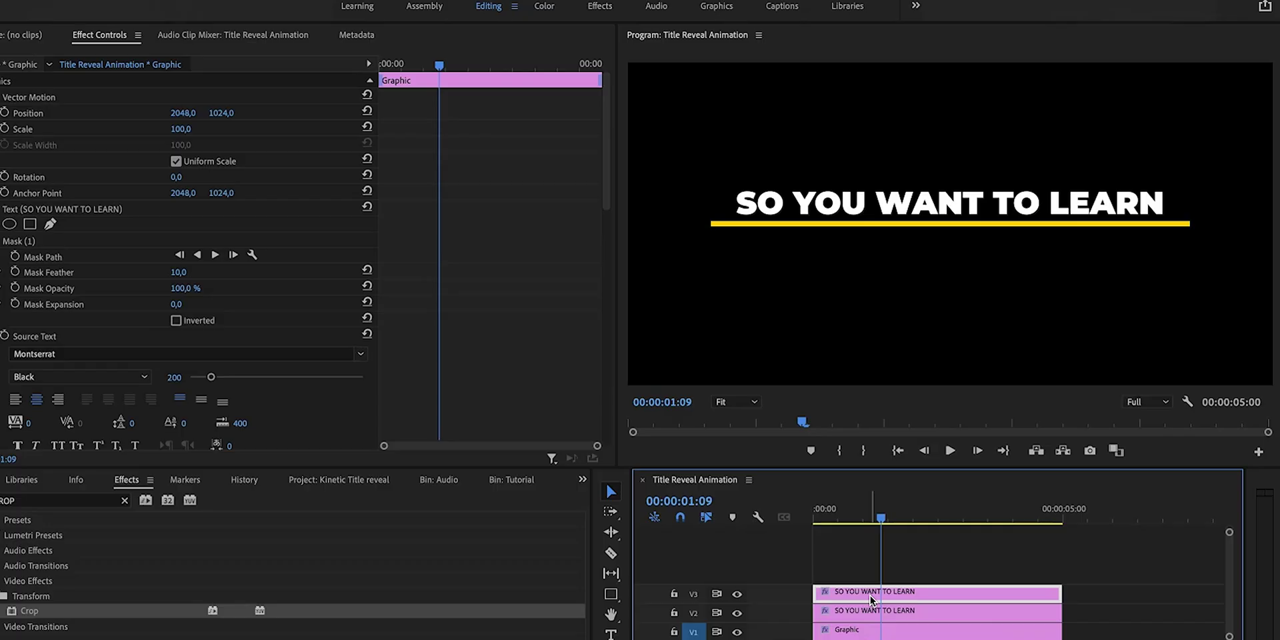
double_click(883, 208)
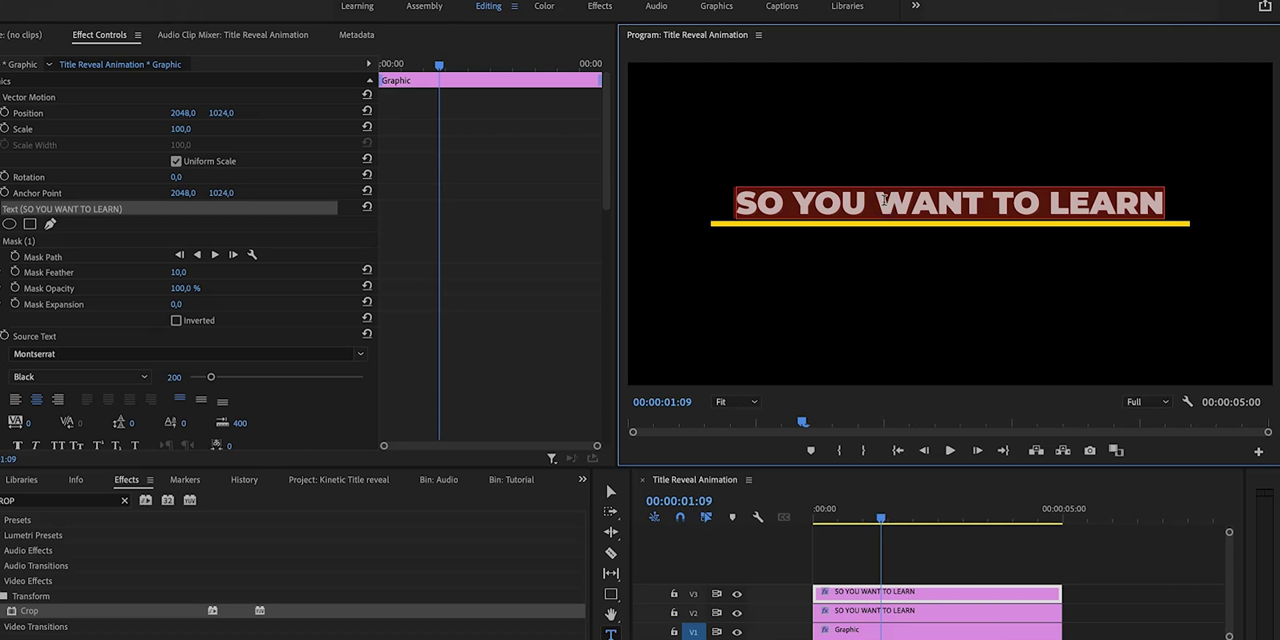
type("HOW TO DO THIS")
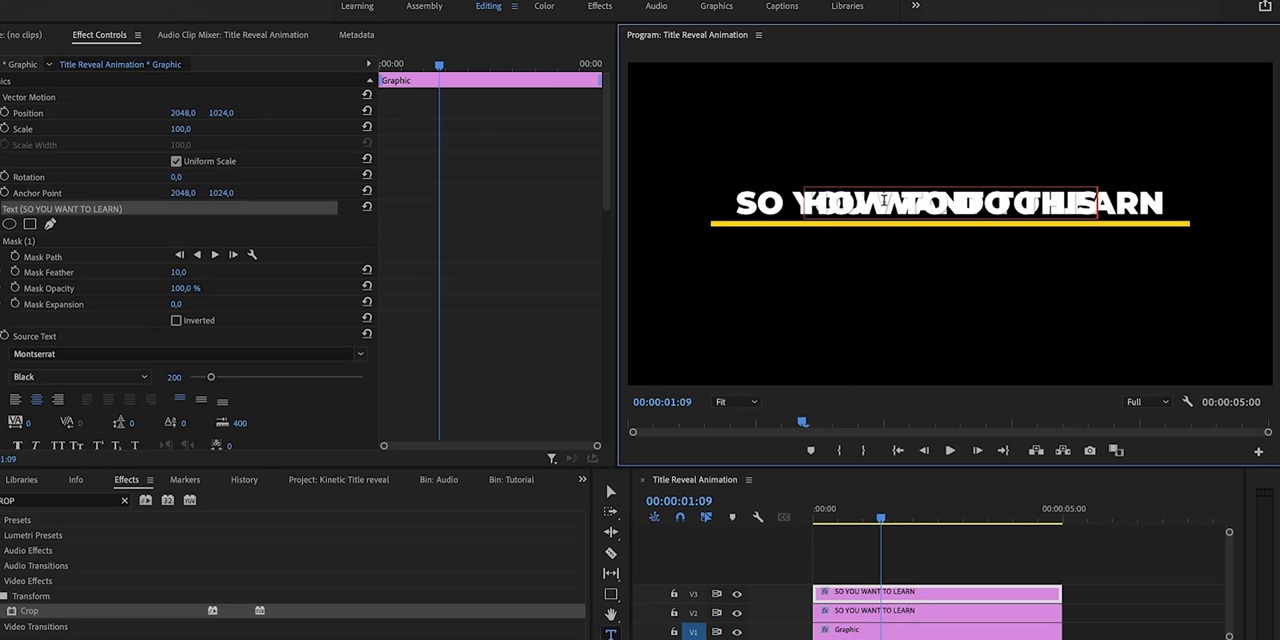
Step: Confirm the HOW TO DO THIS text on its V3 clip and close Essential Graphics
left_click(881, 595)
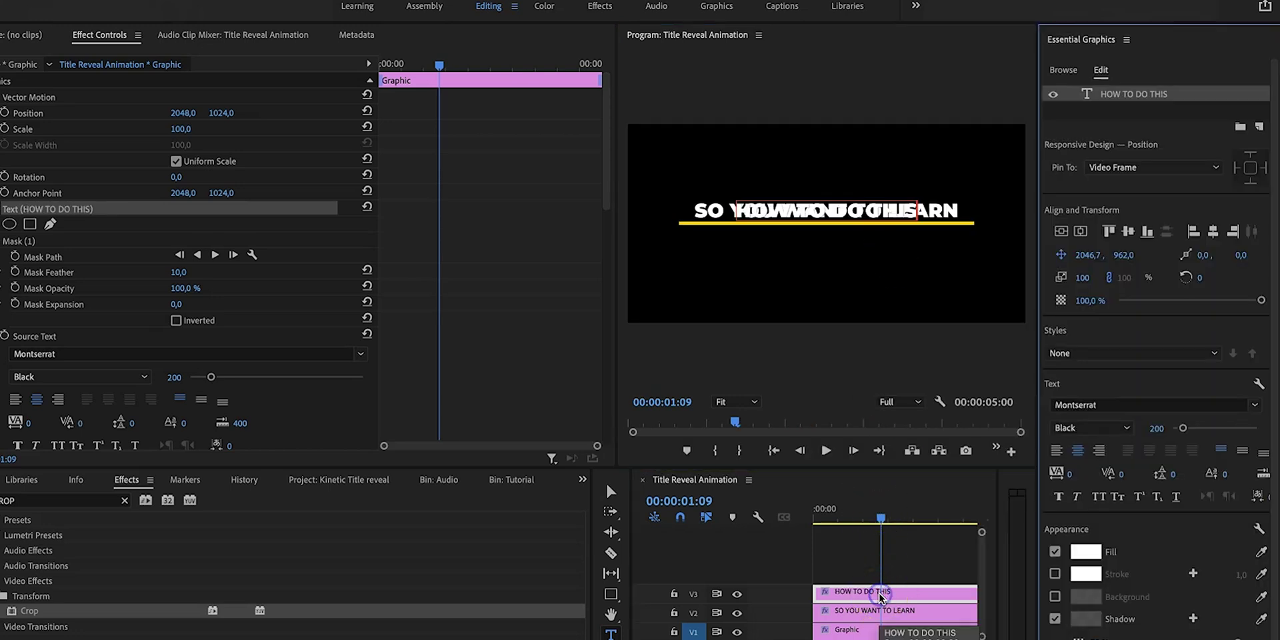
left_click(1162, 97)
left_click(1128, 42)
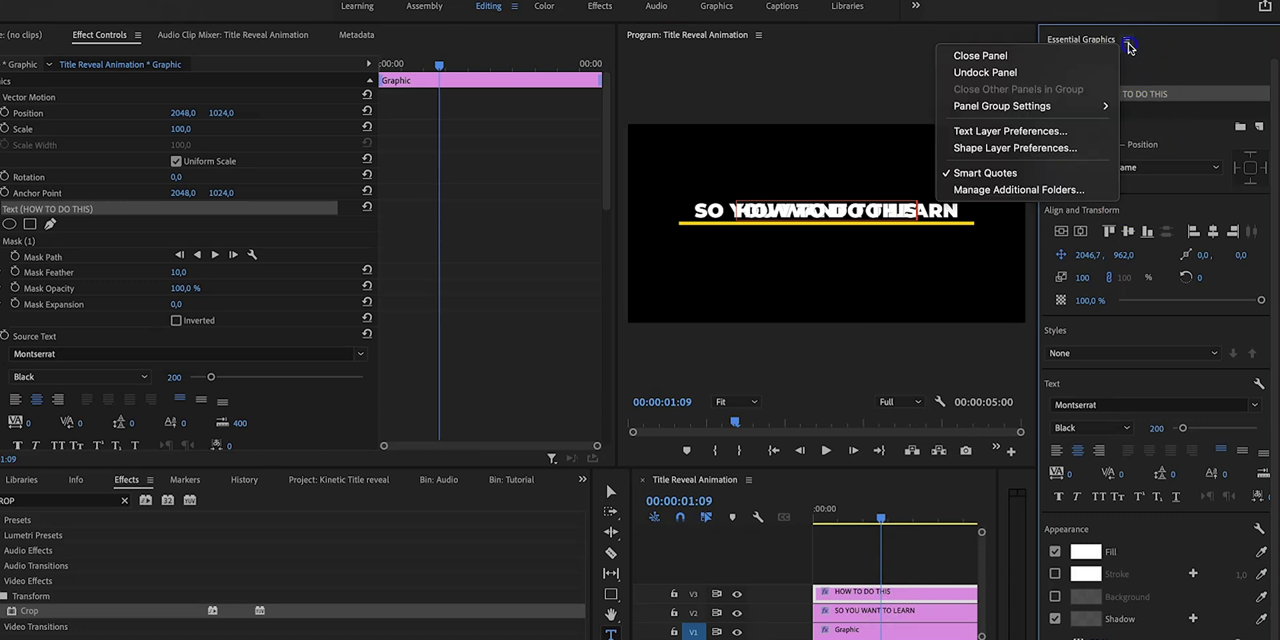
left_click(1048, 58)
left_click(1035, 594)
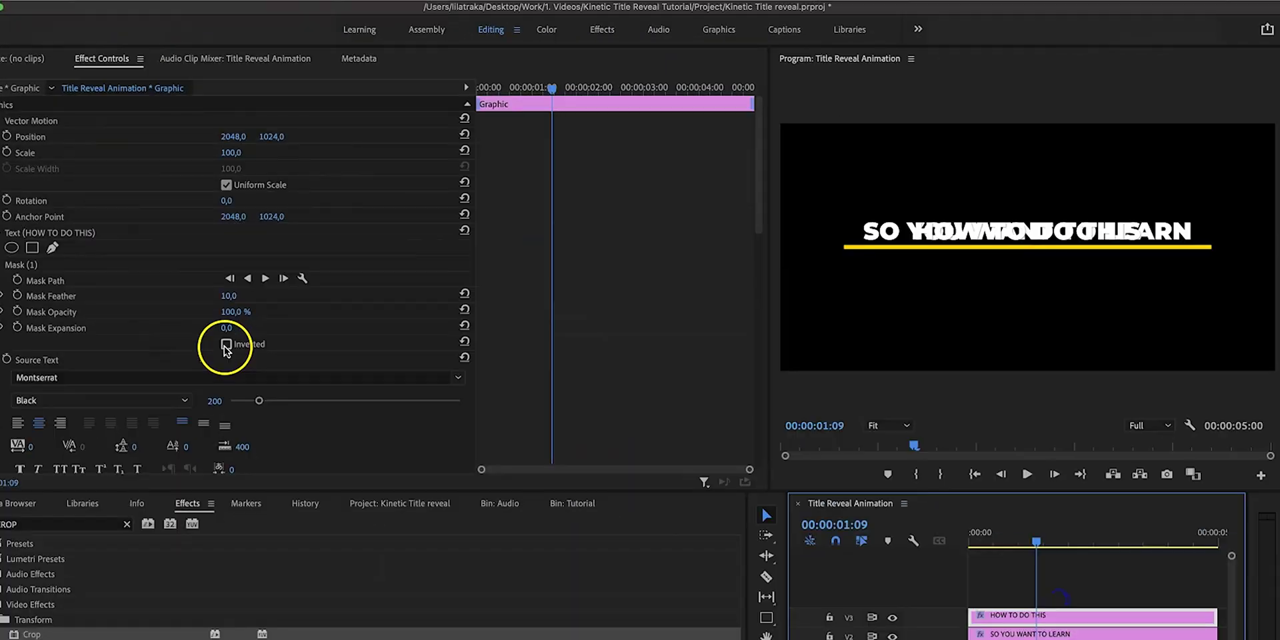
Step: Invert the mask on the HOW TO DO THIS text and adjust its Position keyframes so it rests below the yellow line
left_click(226, 344)
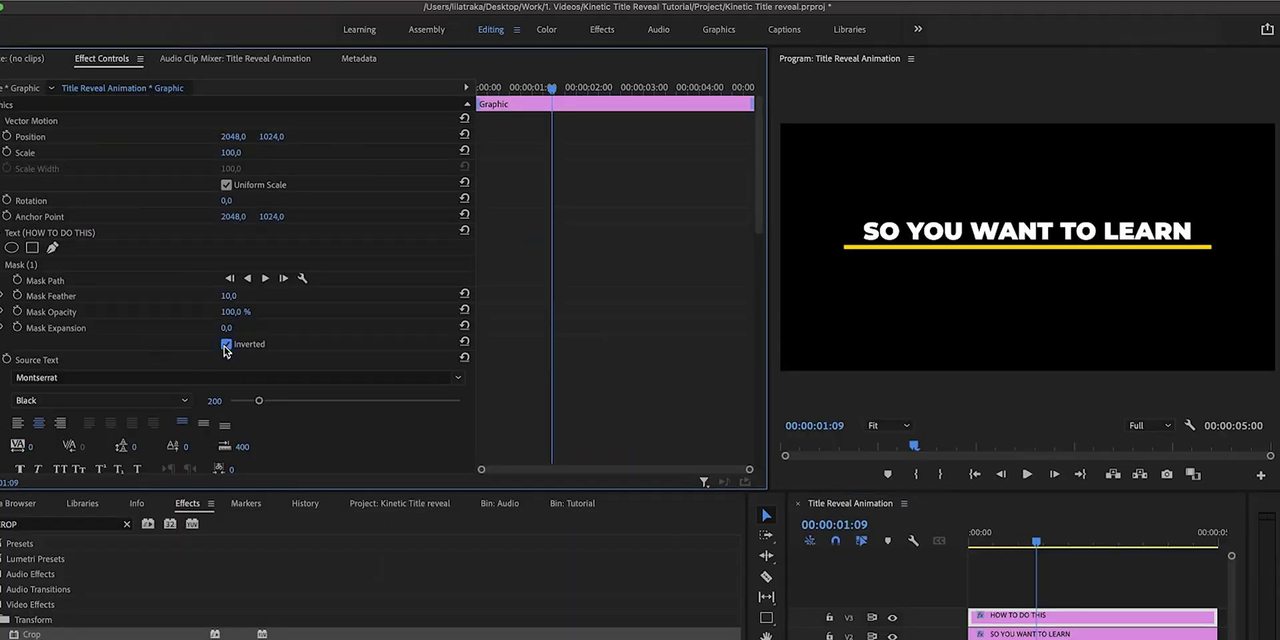
left_click_drag(758, 206, 767, 367)
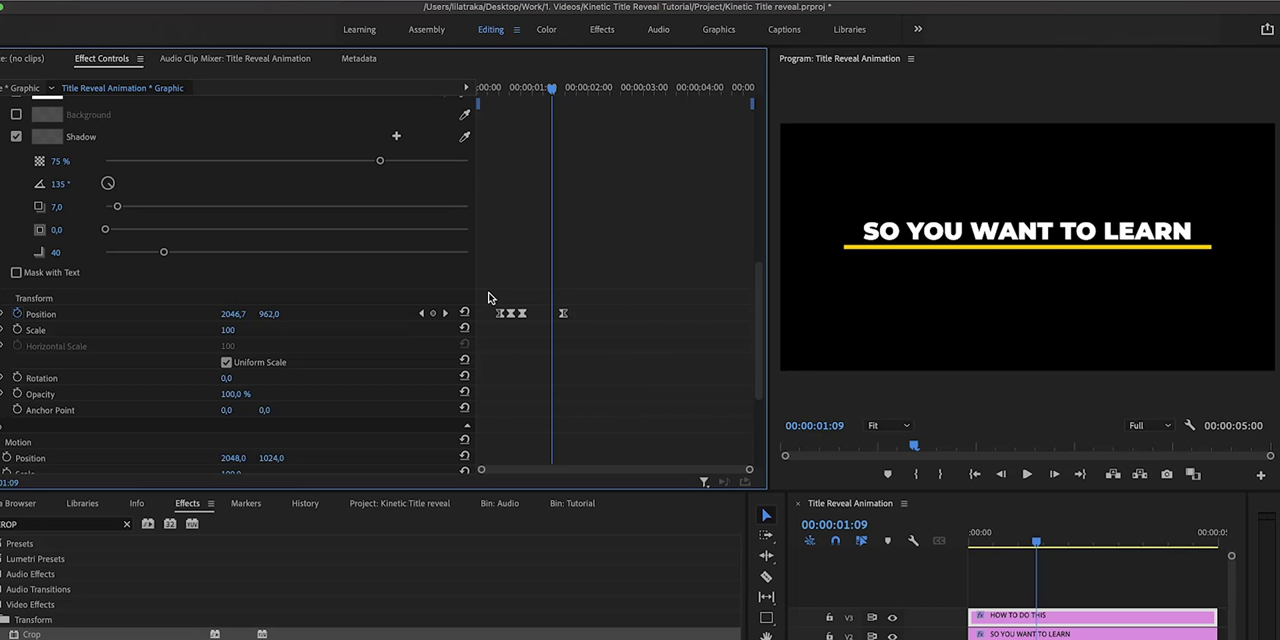
left_click(422, 314)
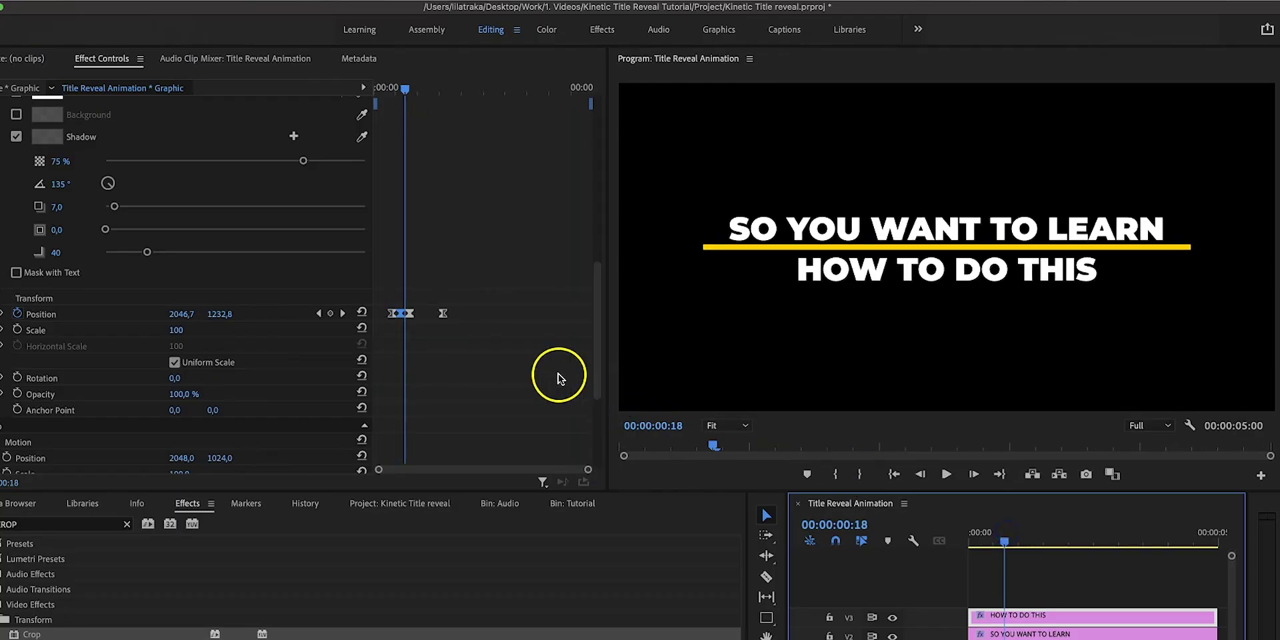
Step: Select all Position keyframes of the HOW TO DO THIS text and shift them slightly later in time
left_click_drag(504, 354, 384, 296)
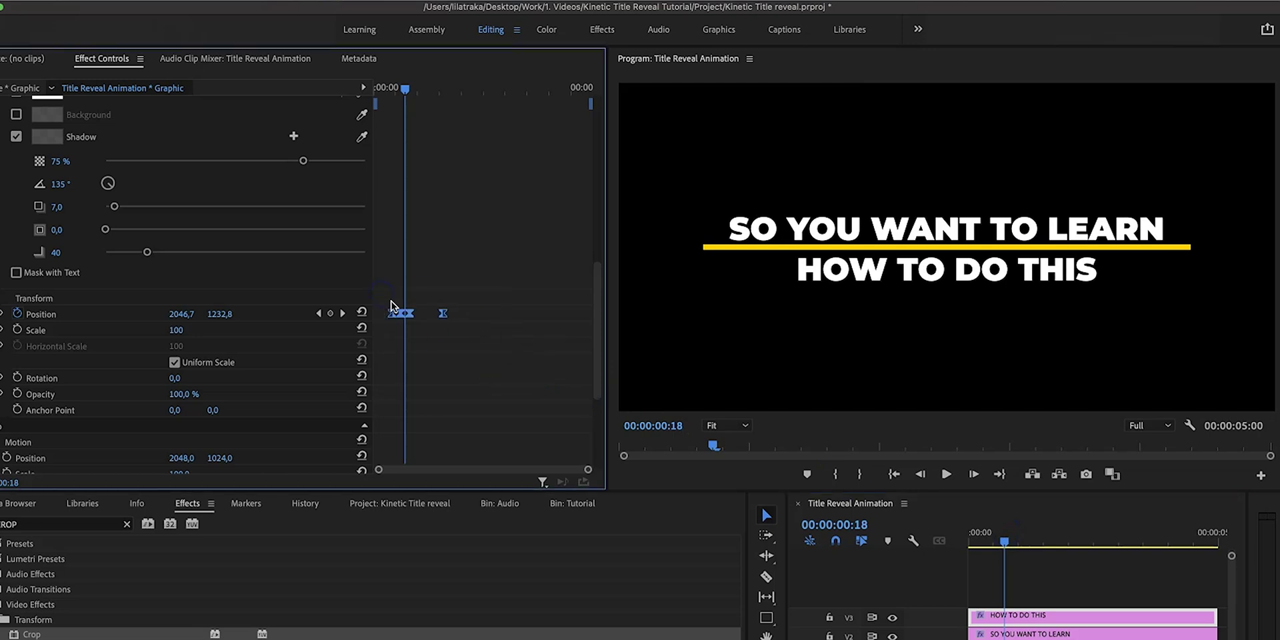
left_click_drag(392, 313, 407, 314)
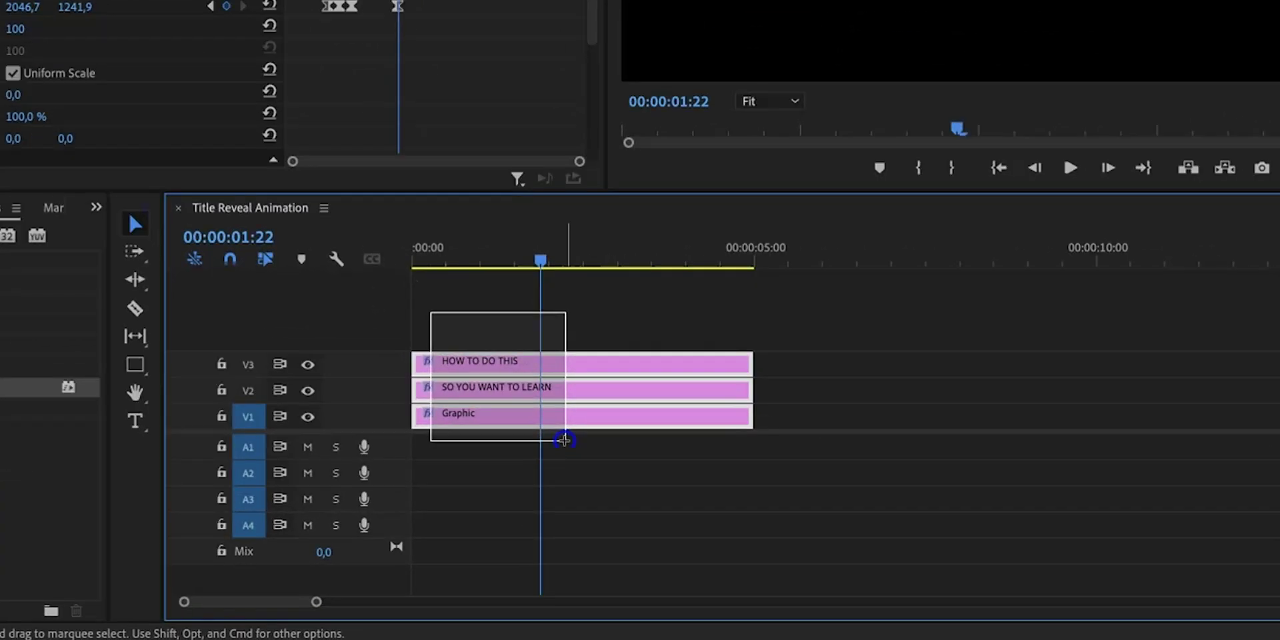
Step: Nest the three title clips on V1, V2 and V3 into a sequence named TITLE ANIMATION
right_click(573, 395)
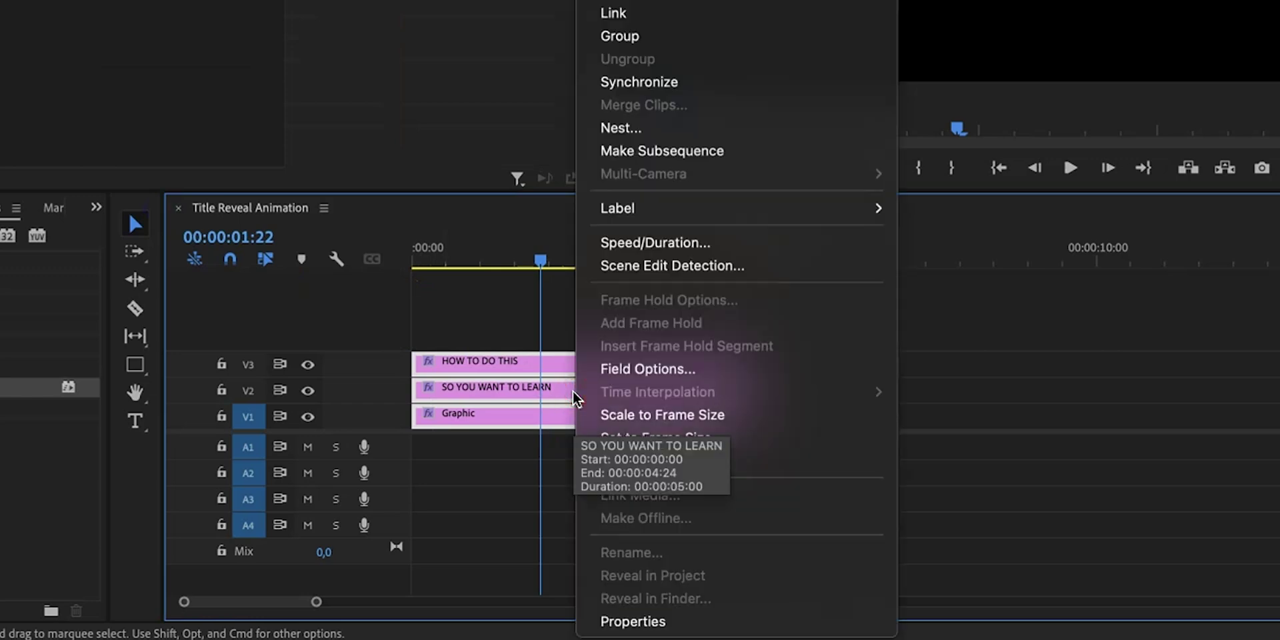
left_click(640, 127)
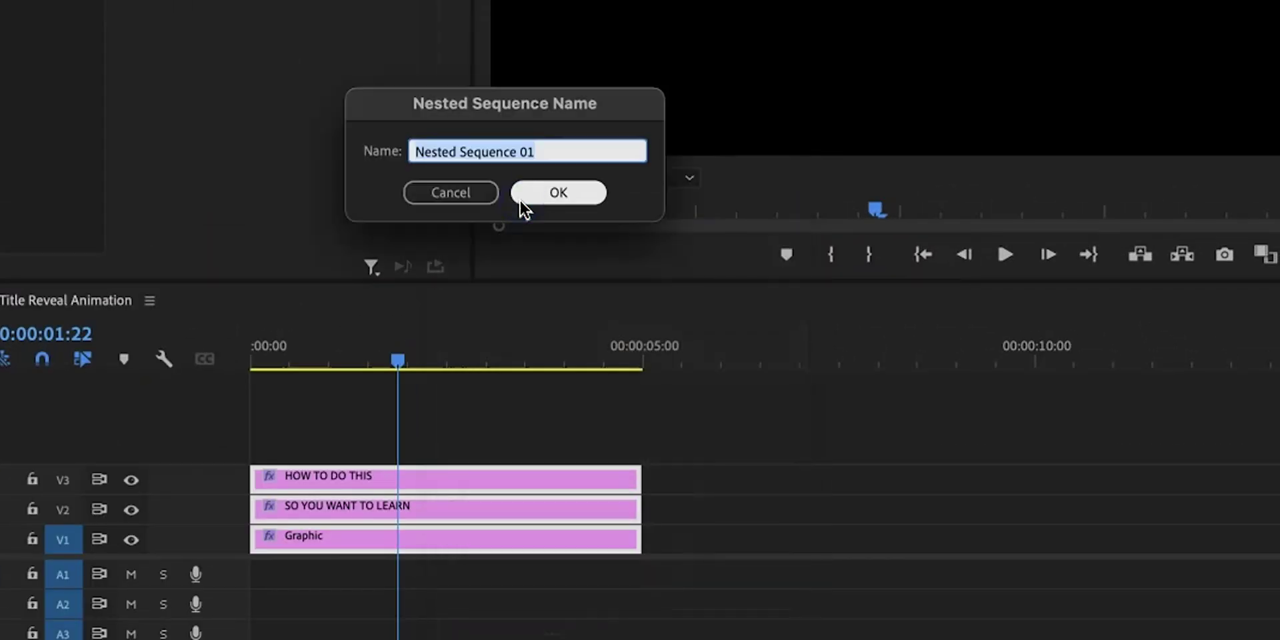
type("TITLE ANIMATION")
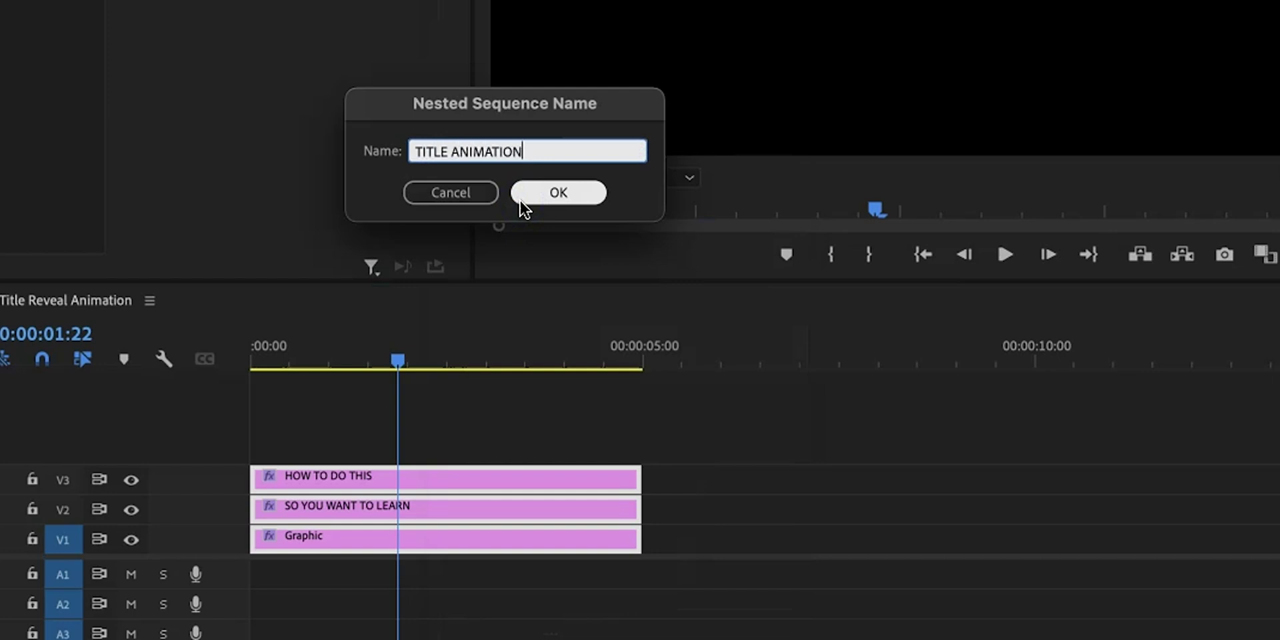
left_click(523, 199)
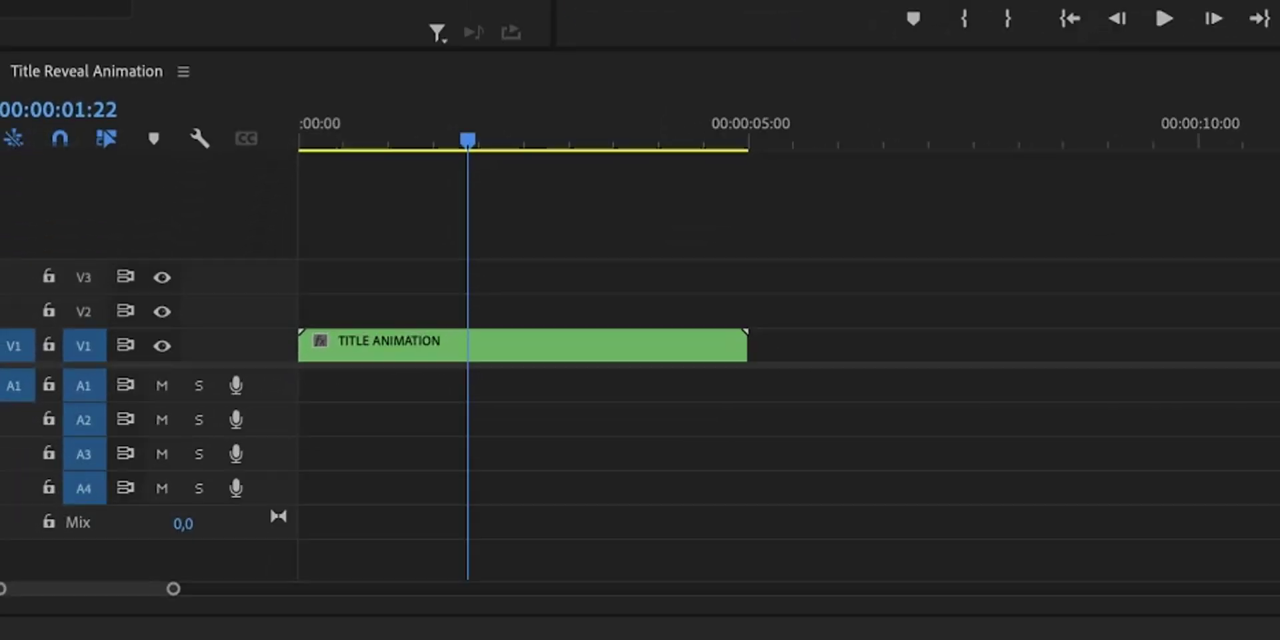
Step: Find the Transform effect and apply the Distort version to the nested TITLE ANIMATION clip
left_click(531, 339)
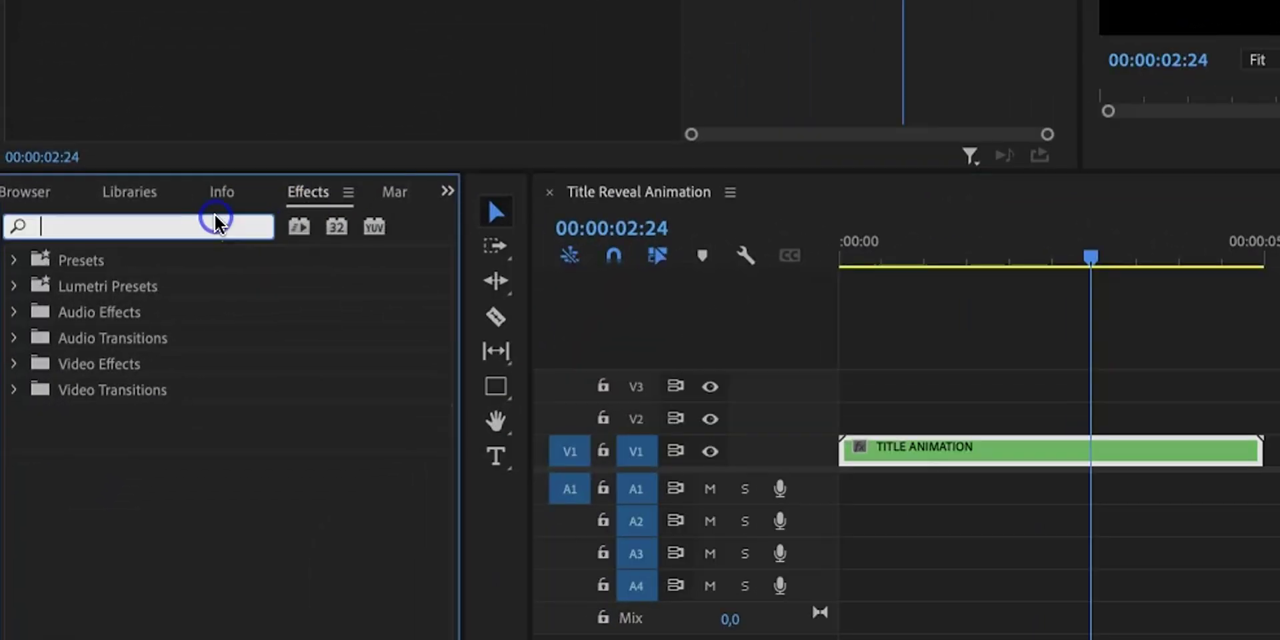
type("TRANSFORM")
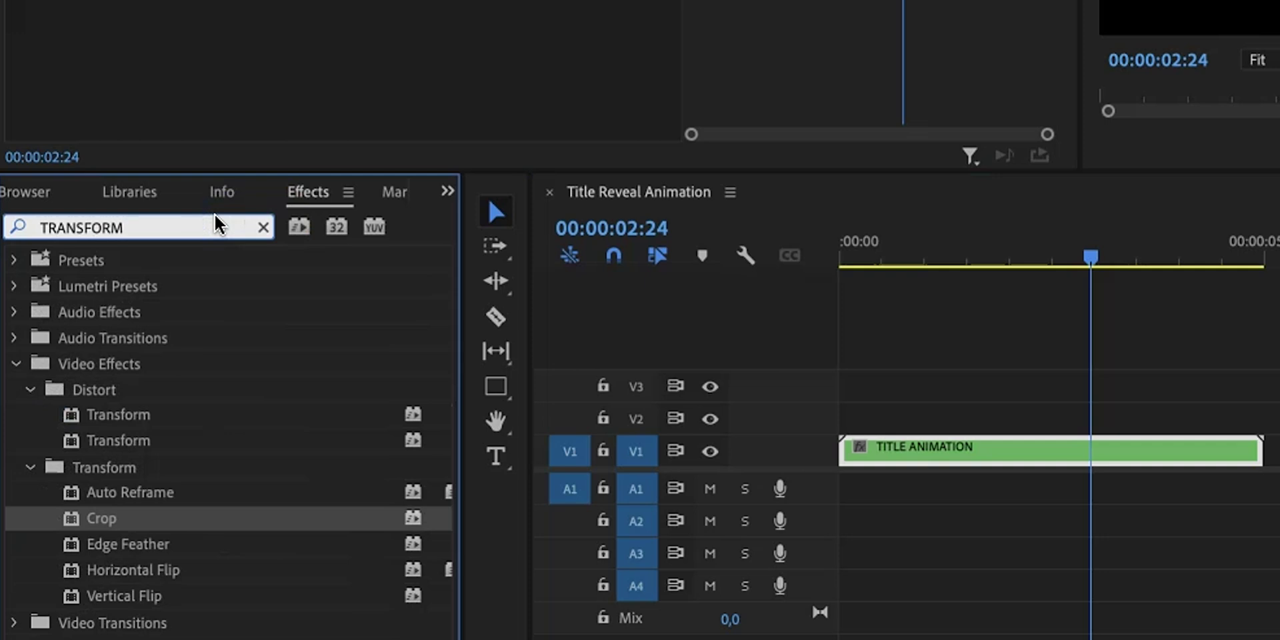
left_click(115, 415)
left_click_drag(115, 414, 932, 451)
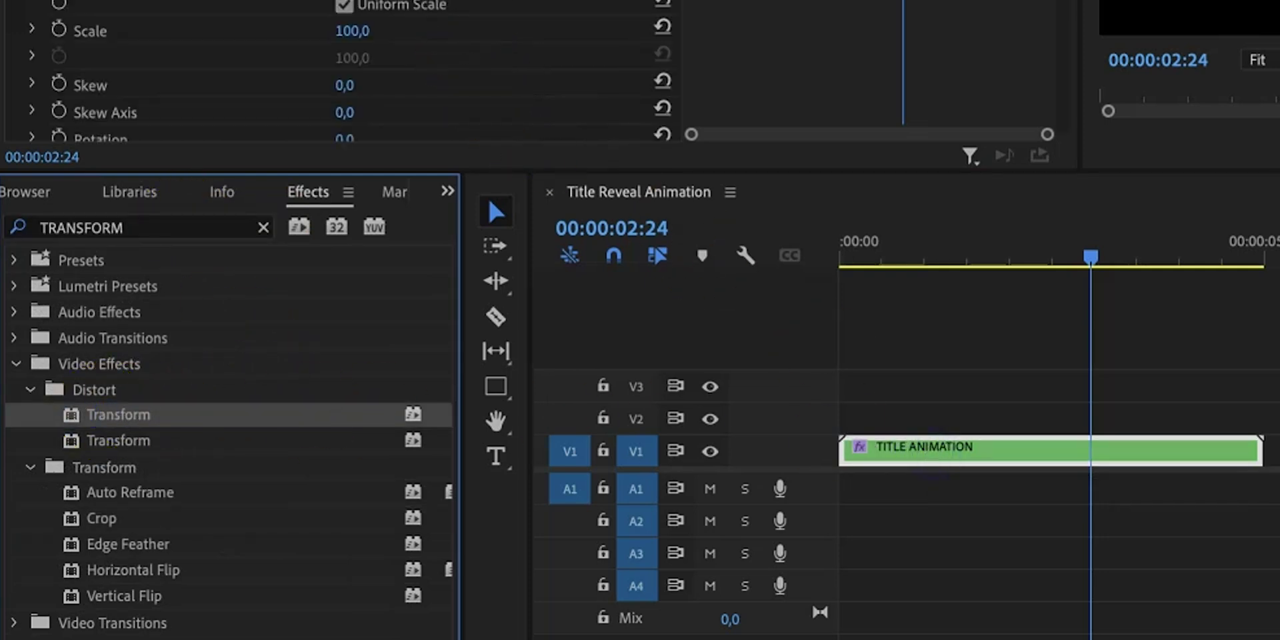
Step: Keyframe the Transform effect's Scale from 100 at 00:00:03:03 to 0 at 00:00:03:20
left_click(267, 297)
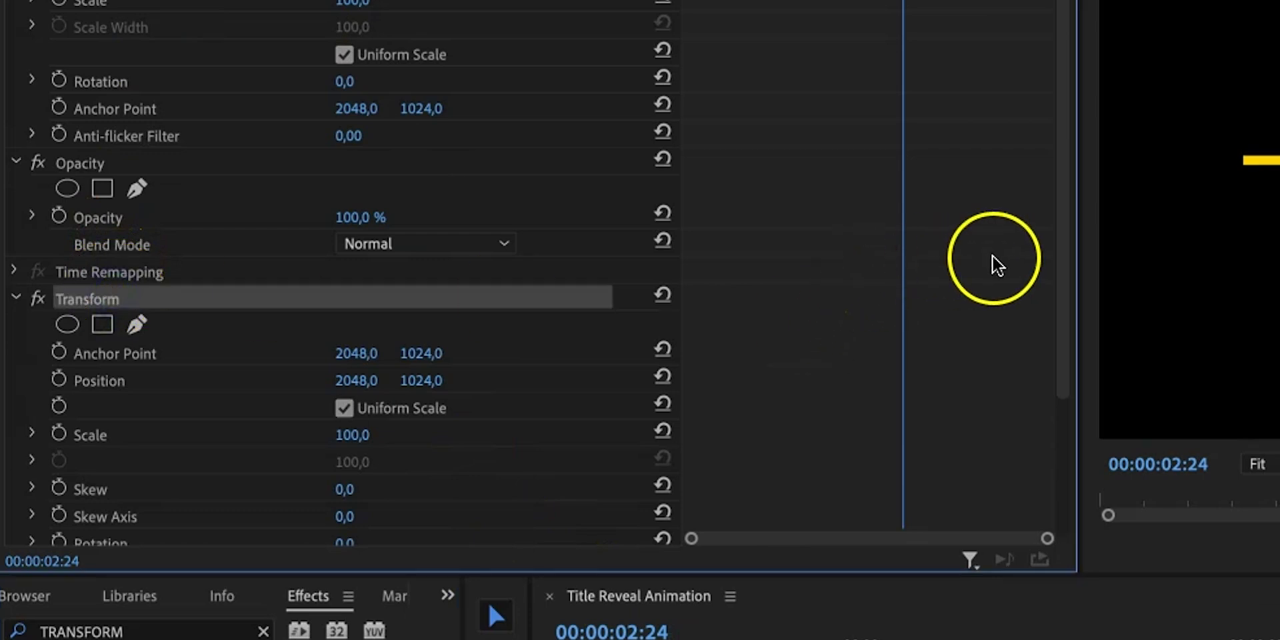
left_click_drag(1058, 277, 1059, 397)
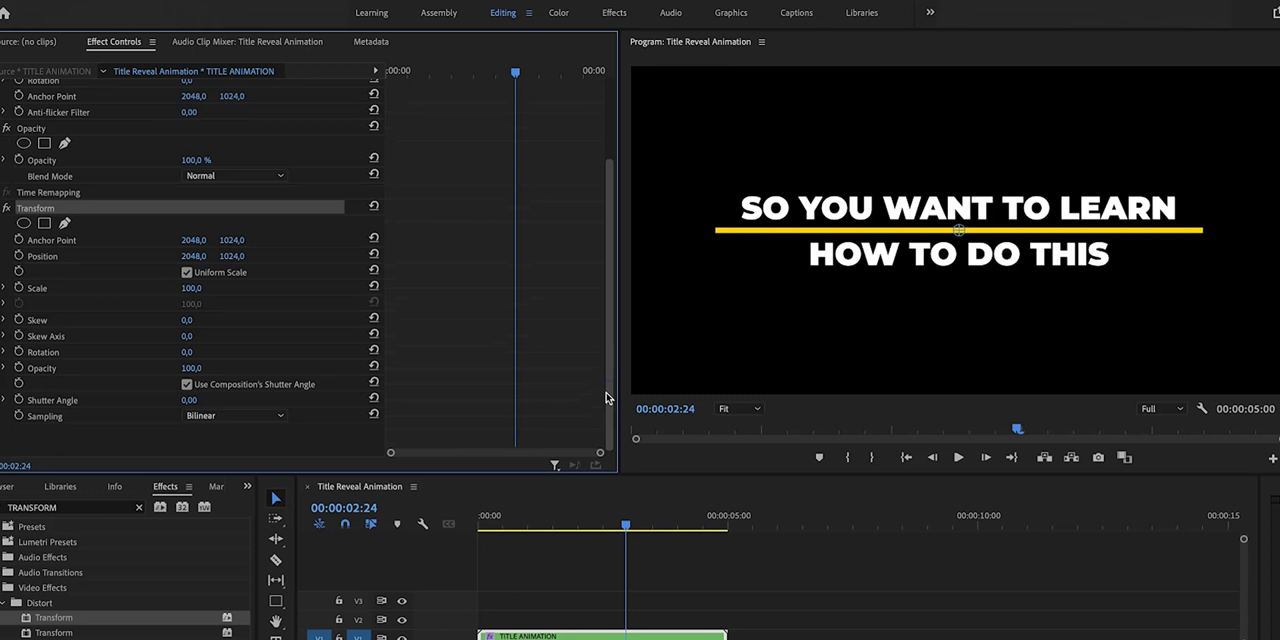
mouse_move(627, 523)
left_mouse_down()
mouse_move(594, 524)
mouse_move(634, 521)
left_mouse_up()
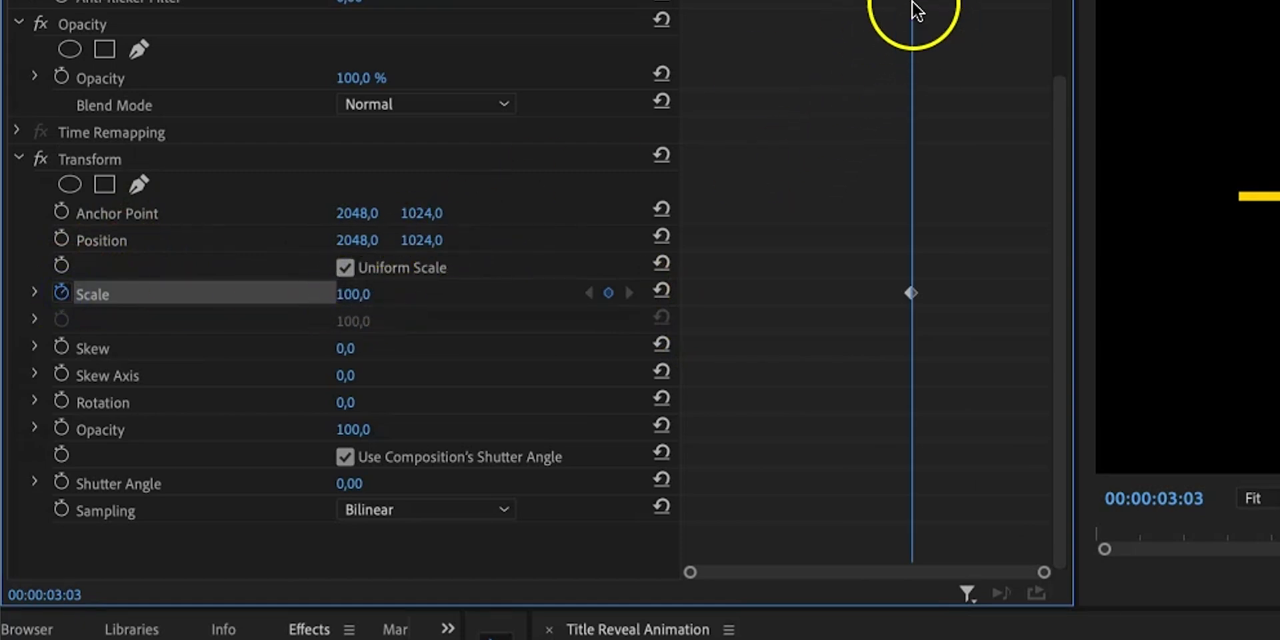
left_click_drag(913, 2, 962, 2)
left_click(358, 292)
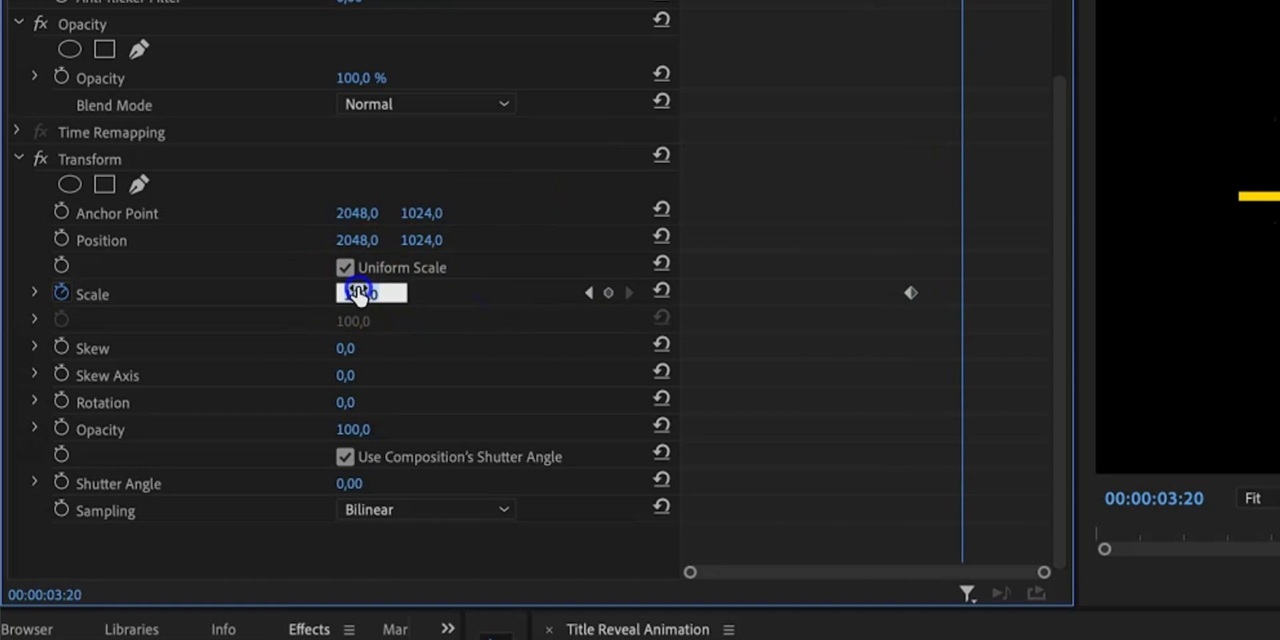
type("0")
key("Return")
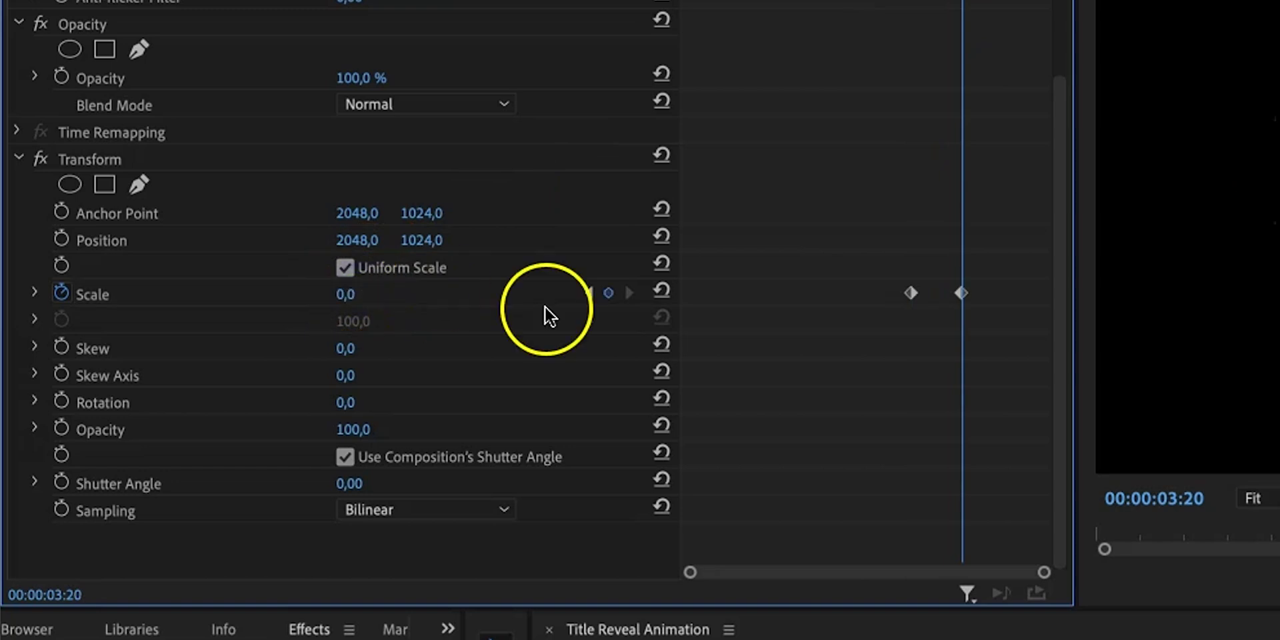
Step: Preview the scale-out and move the second Transform Scale keyframe earlier, to 00:00:03:11
left_click(575, 43)
key("space")
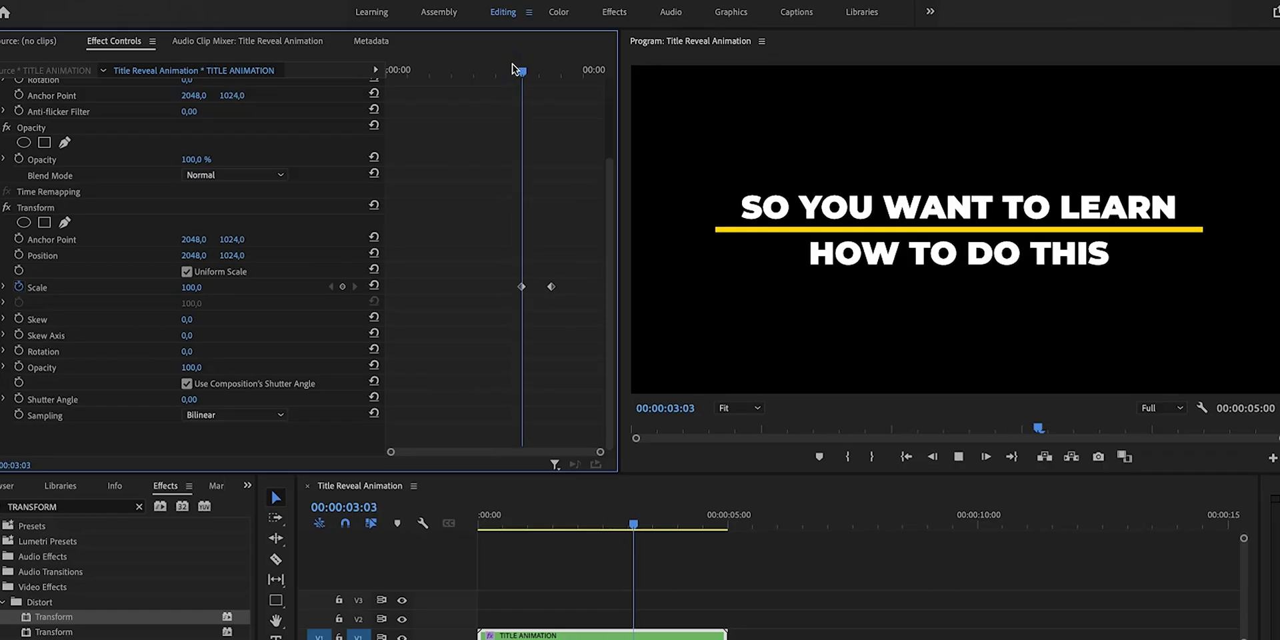
key("space")
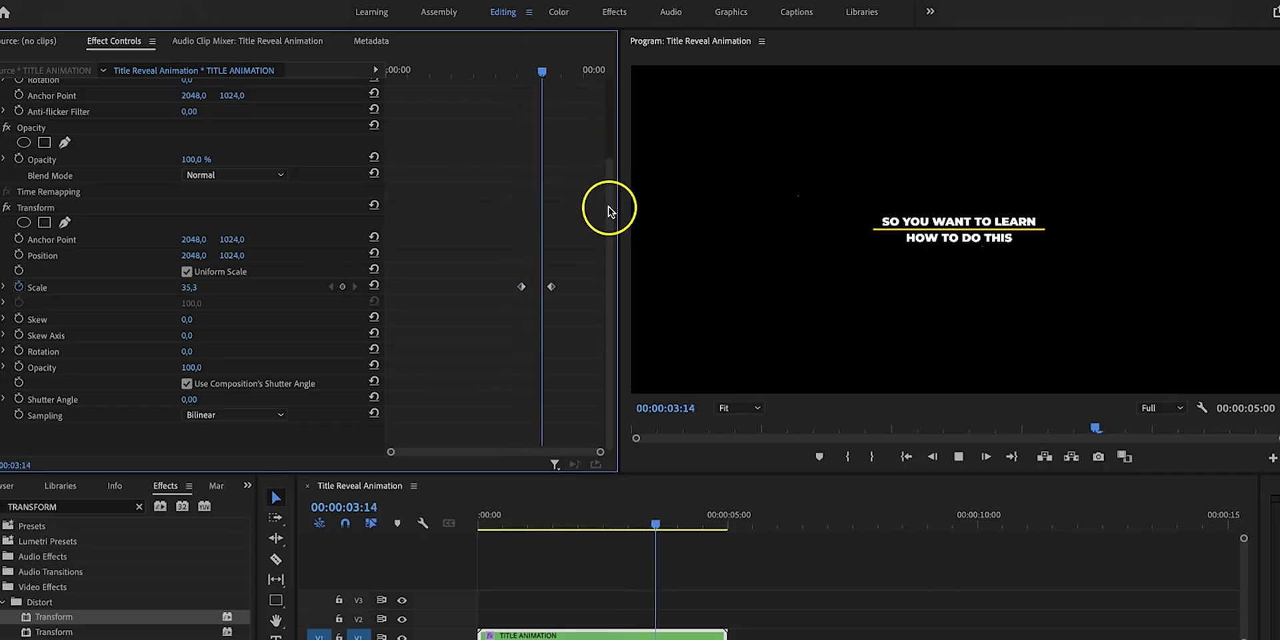
left_click(549, 286)
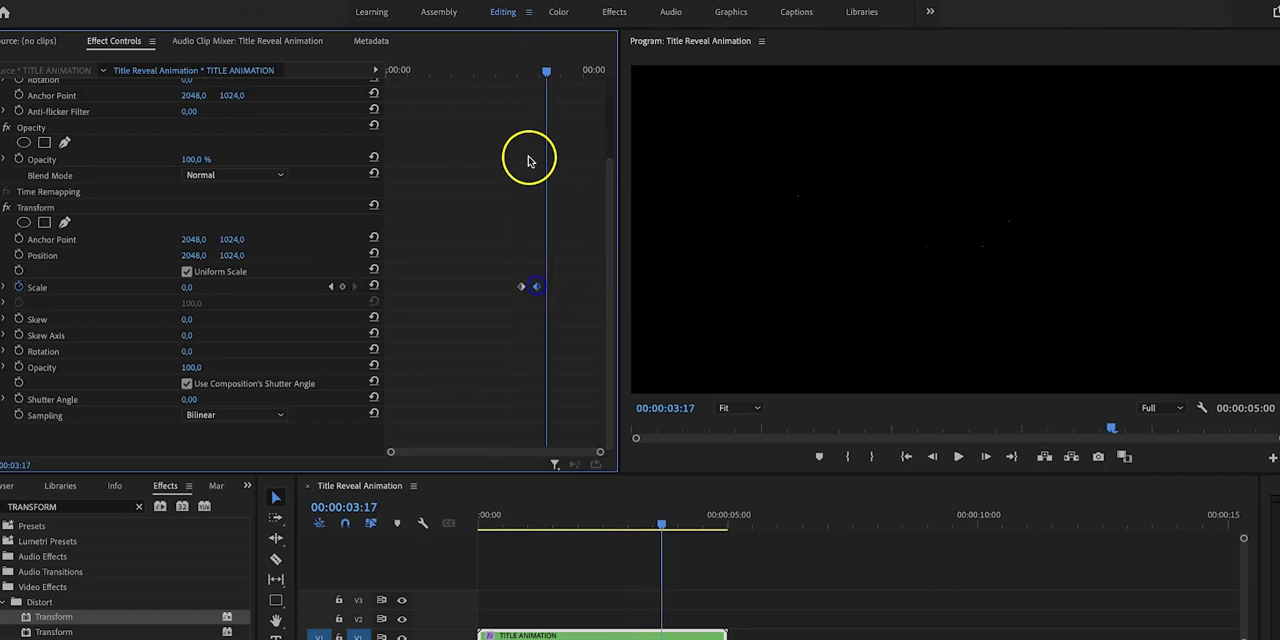
Step: Keyframe the Transform effect's Opacity from 100 at 00:00:03:03 to 0 at 00:00:03:11, aligned with the Scale keyframes
left_click(329, 288)
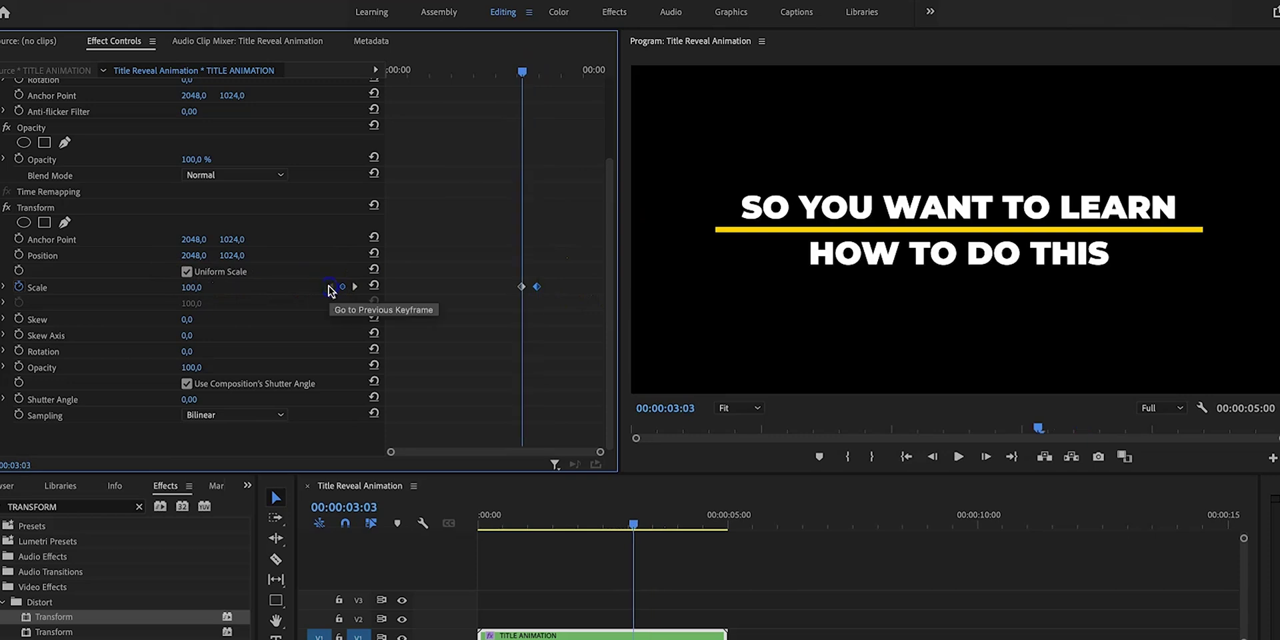
left_click(18, 367)
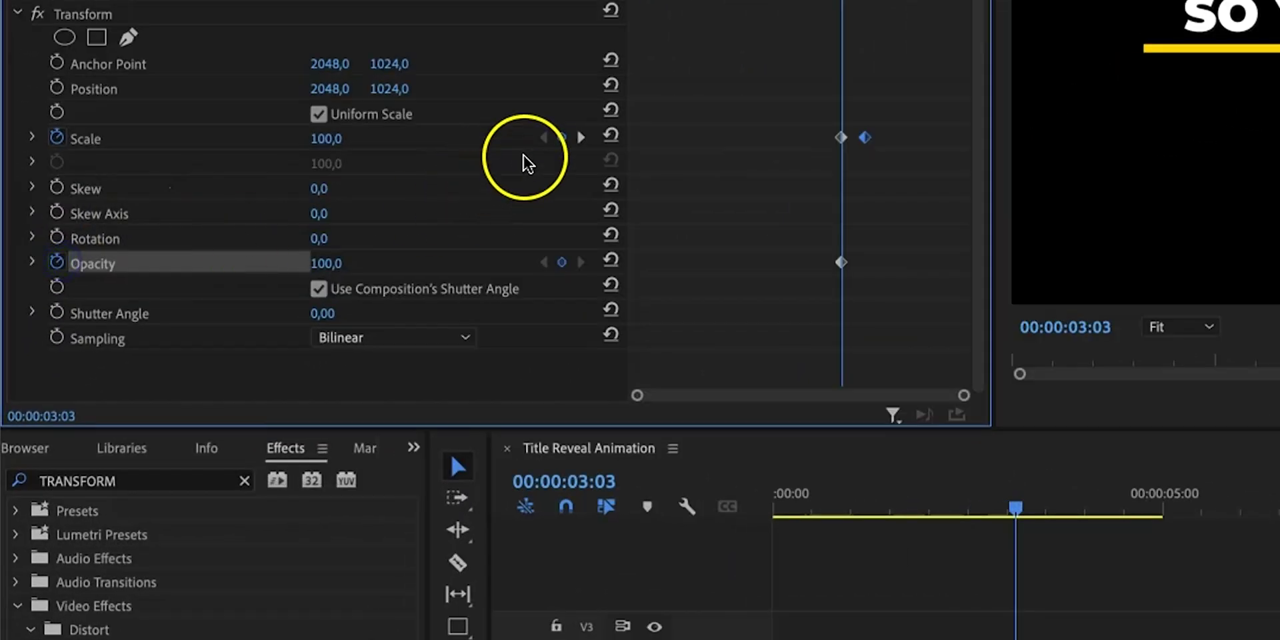
left_click(509, 185)
left_click(326, 265)
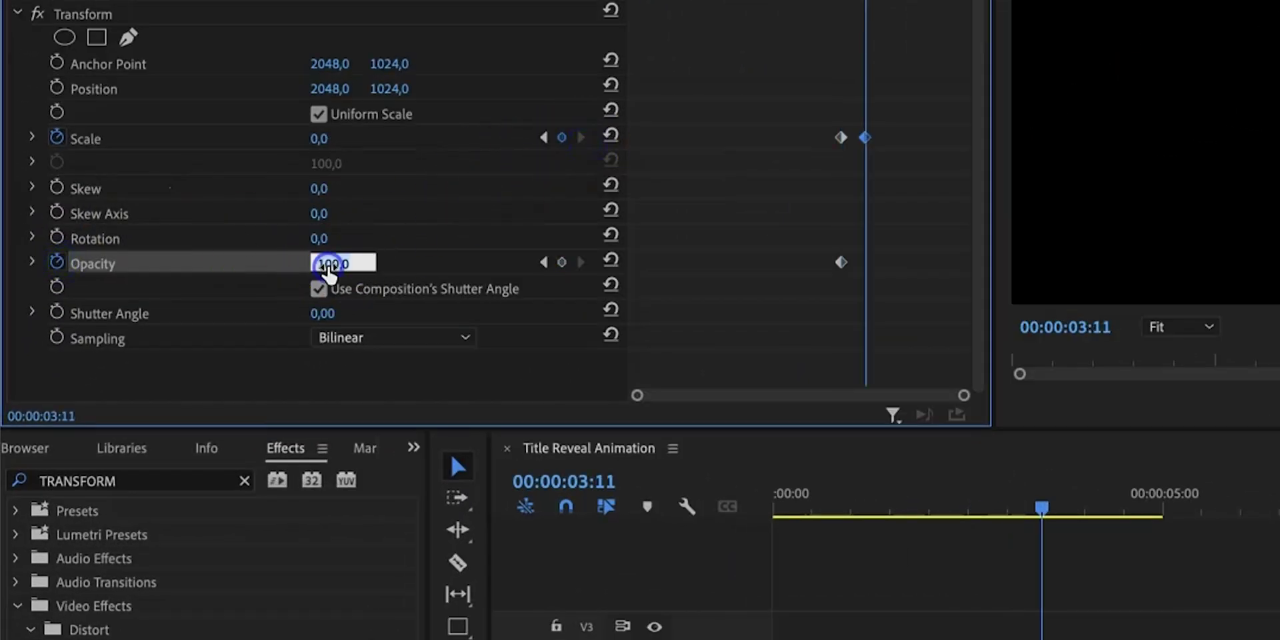
type("0")
key("Return")
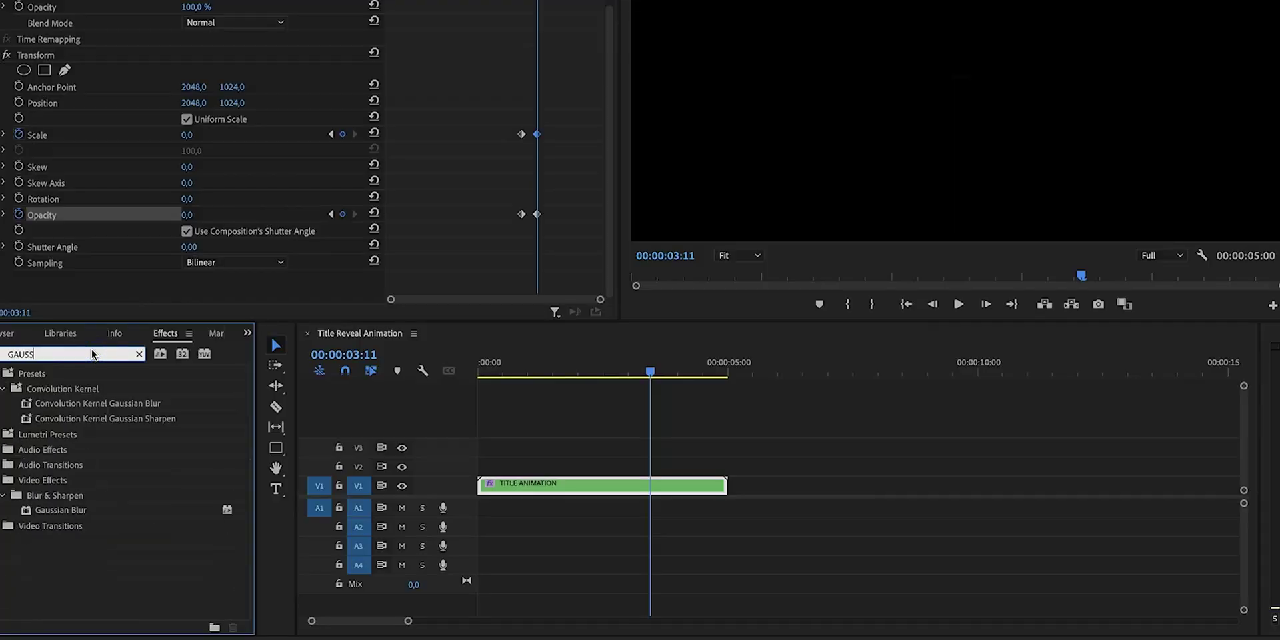
key("super+a")
key("BackSpace")
type("DIREC")
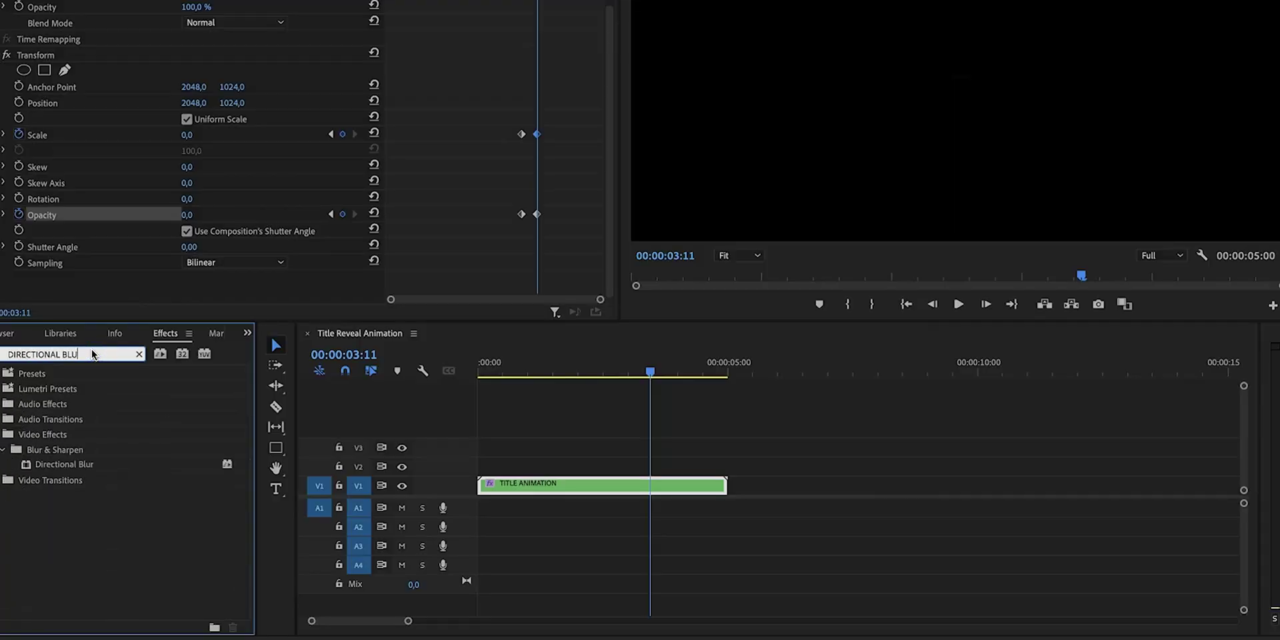
key("ctrl+a")
key("BackSpace")
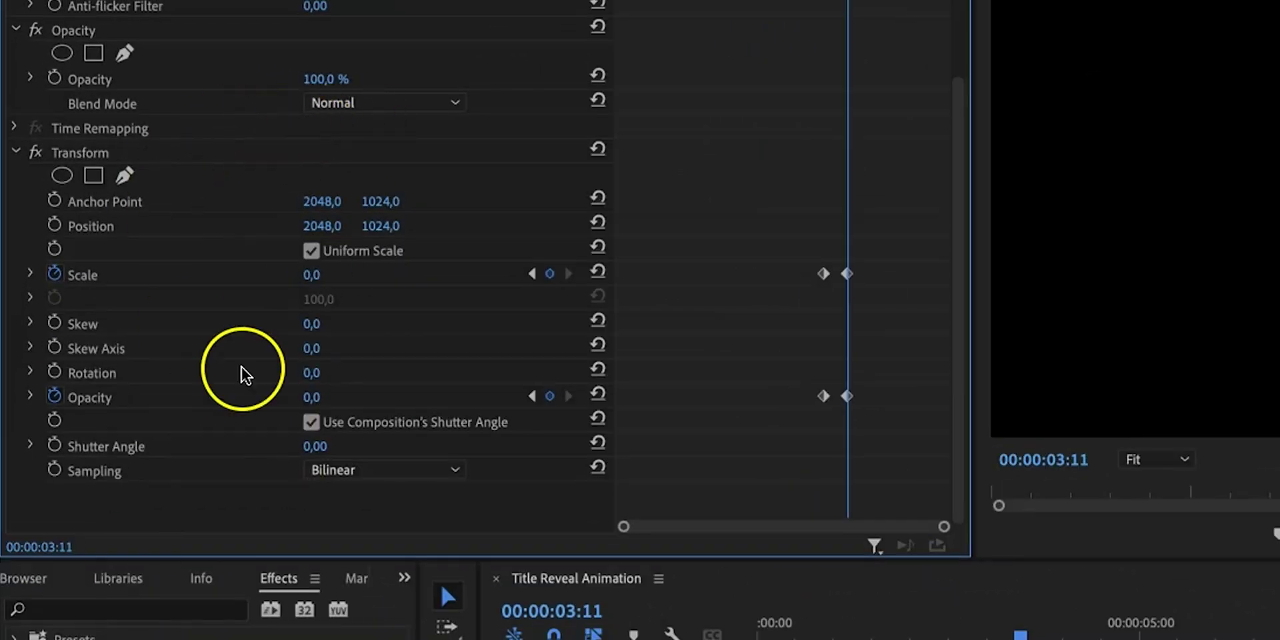
Step: Set the Transform effect's Shutter Angle to 360 and preview the title's scale-out from just before the Scale keyframes
left_click(311, 422)
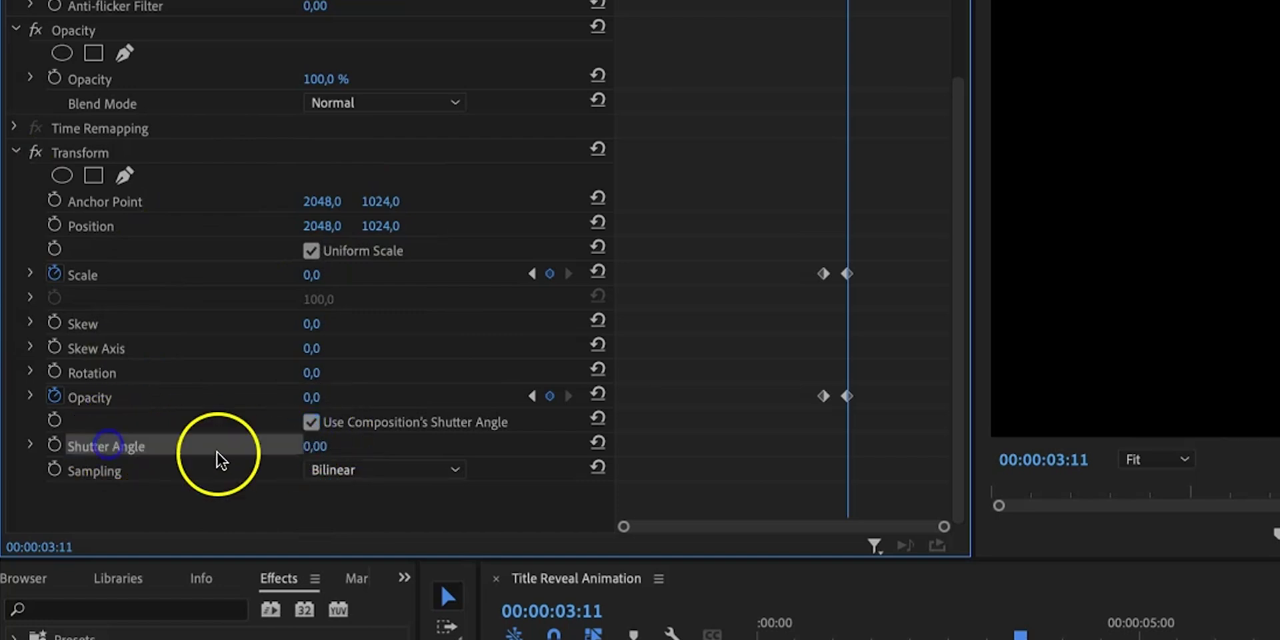
left_click(327, 448)
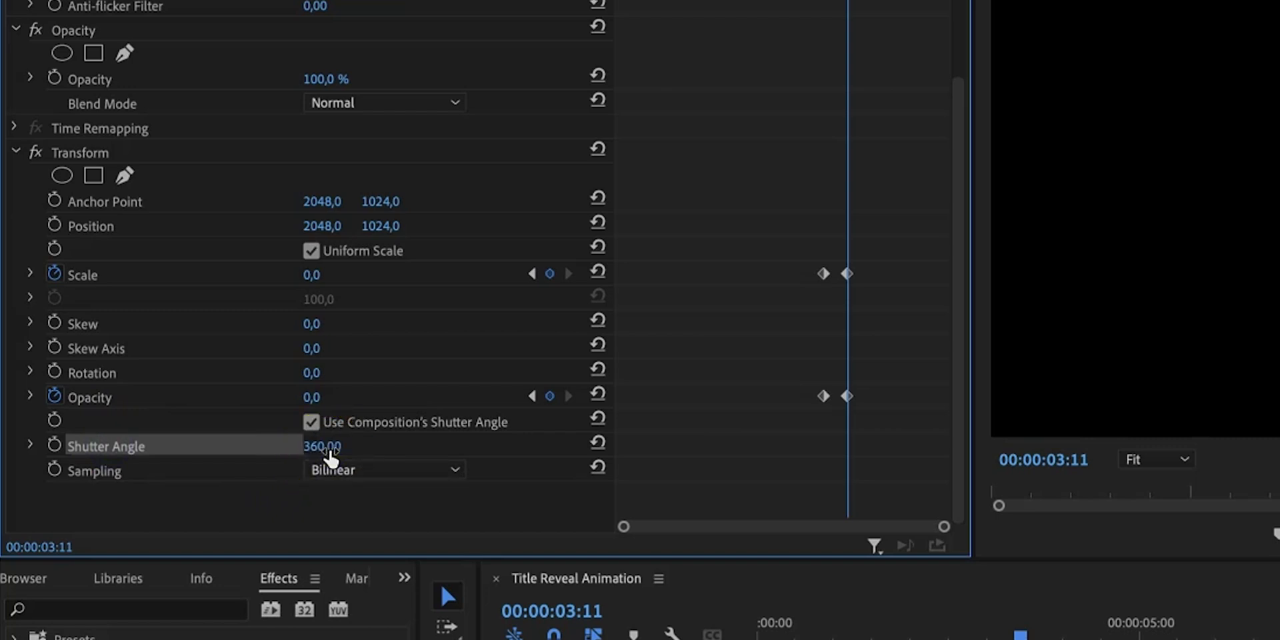
left_click(820, 0)
key("space")
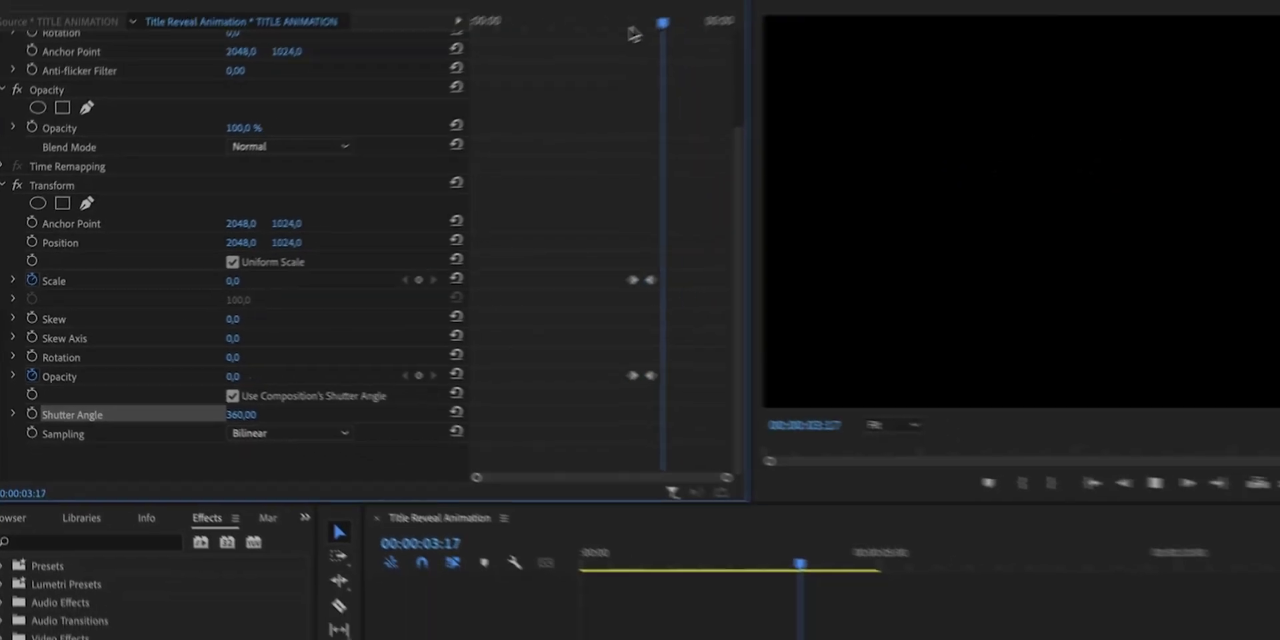
left_click(520, 76)
key("space")
left_click(520, 76)
left_click_drag(521, 76, 521, 77)
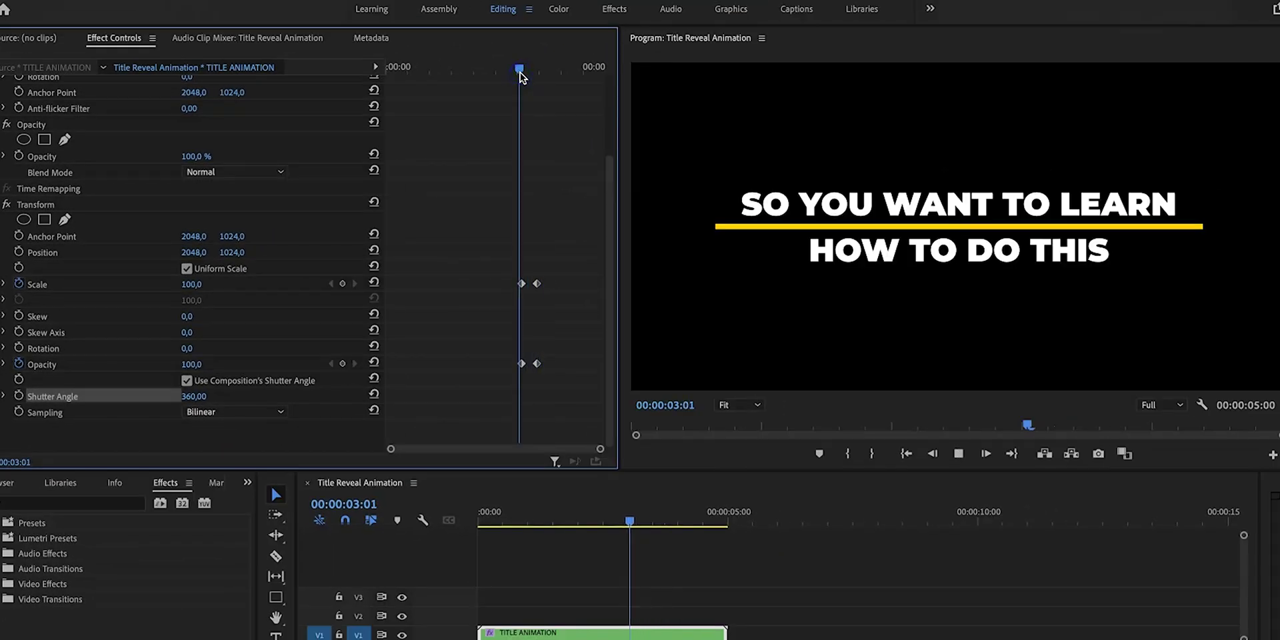